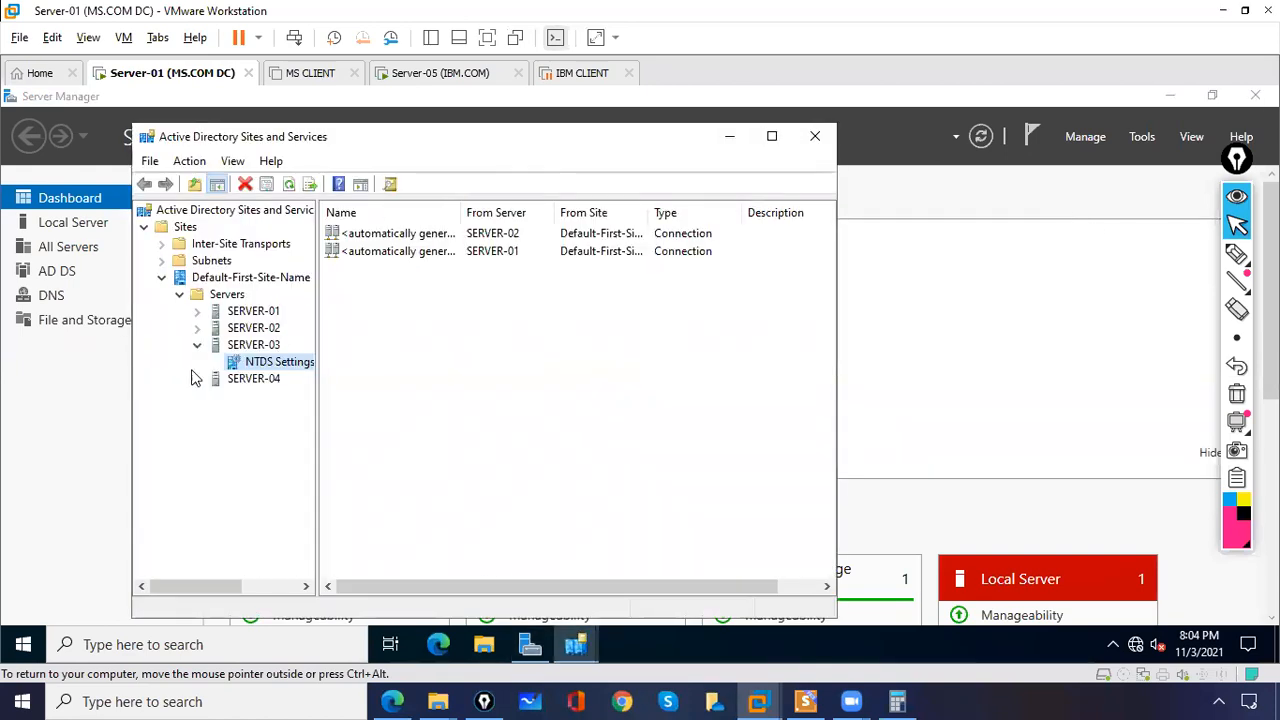
Step: Create a new site named India using the DEFAULTIPSITELINK site link
click(197, 346)
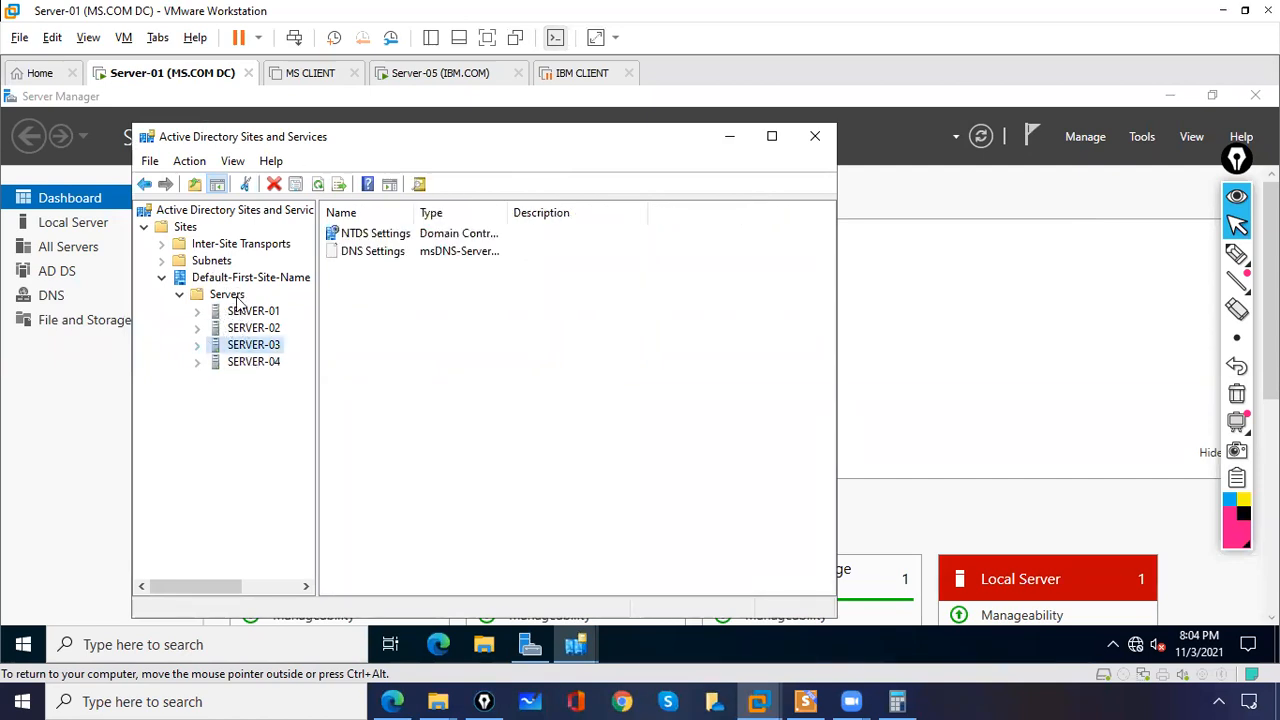
click(207, 280)
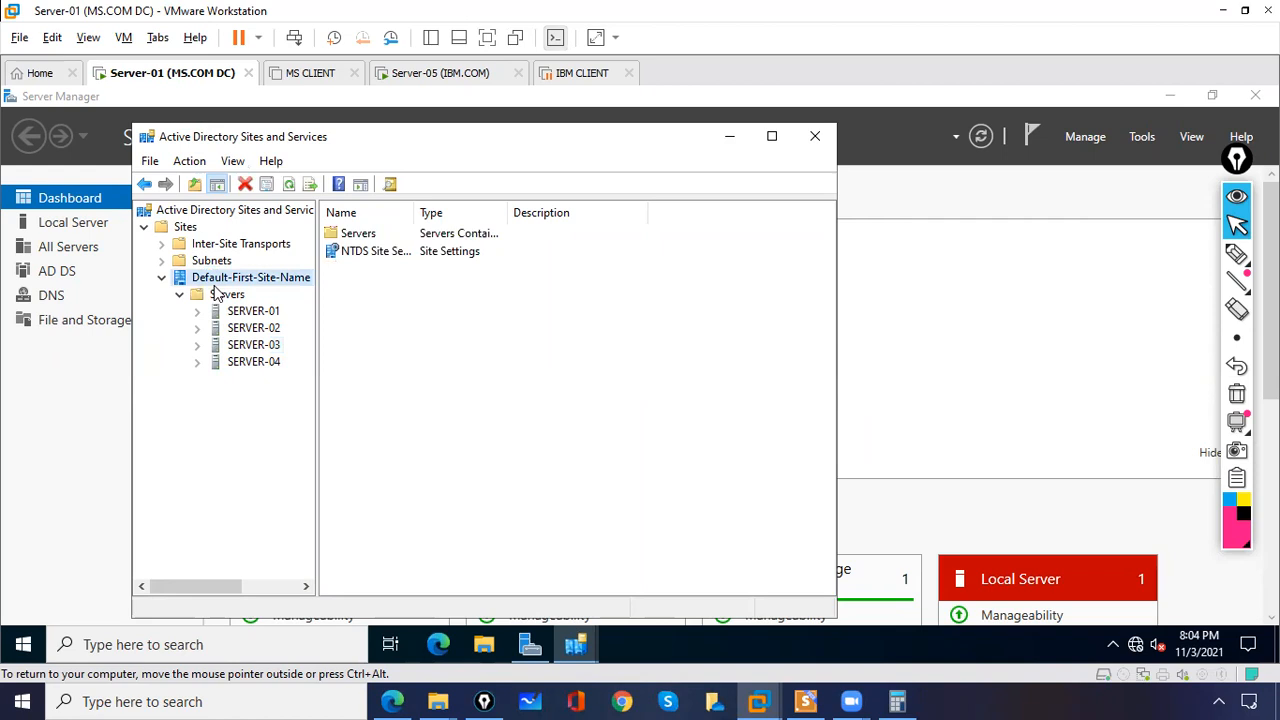
click(188, 229)
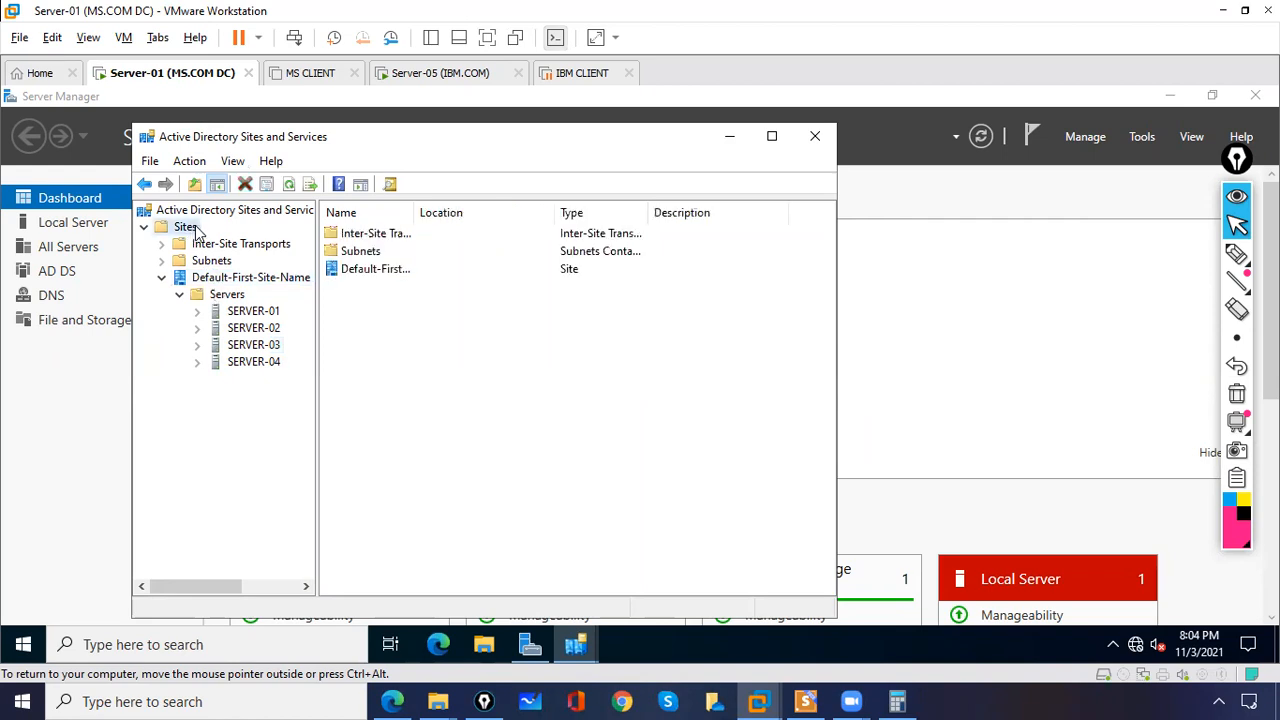
right_click(197, 228)
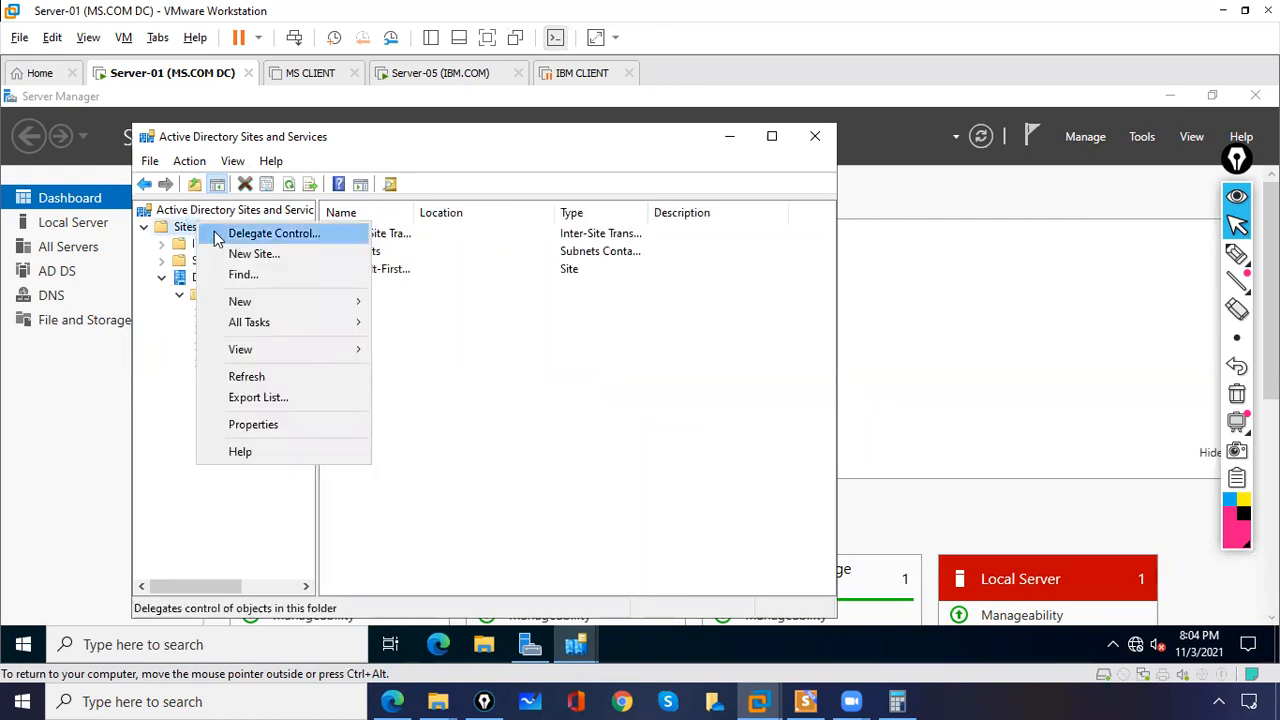
click(245, 256)
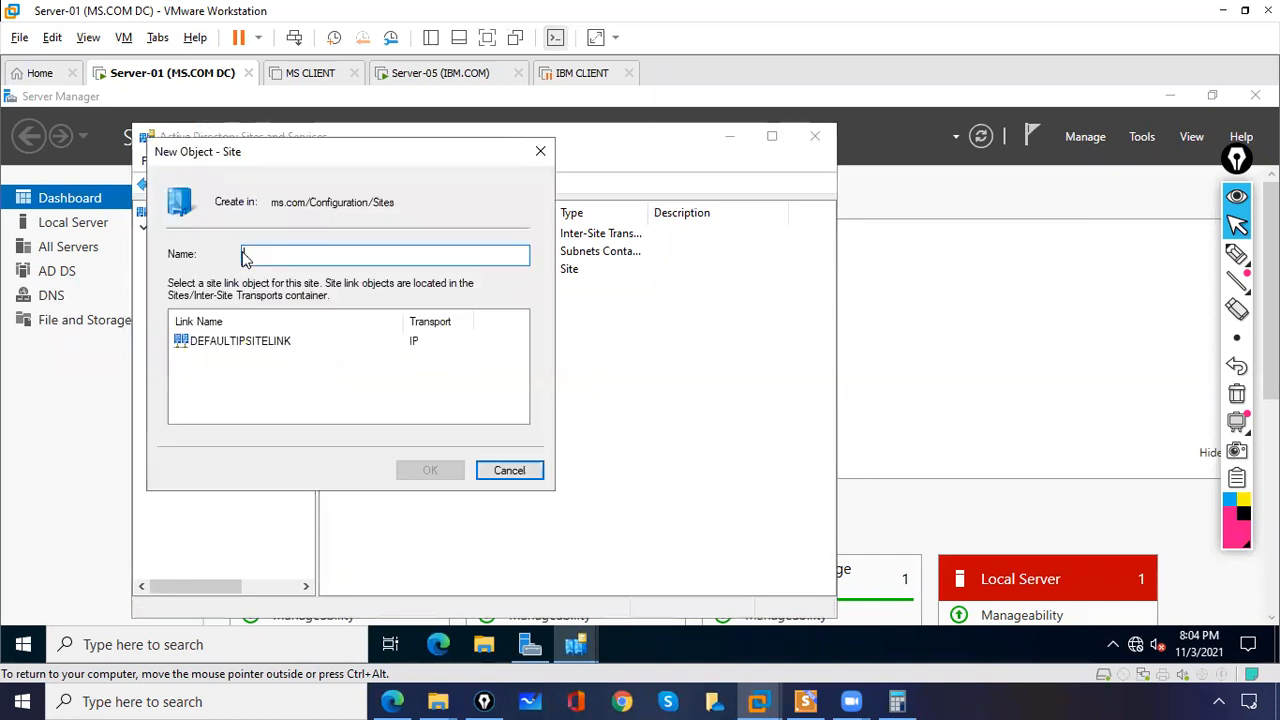
click(246, 345)
click(433, 472)
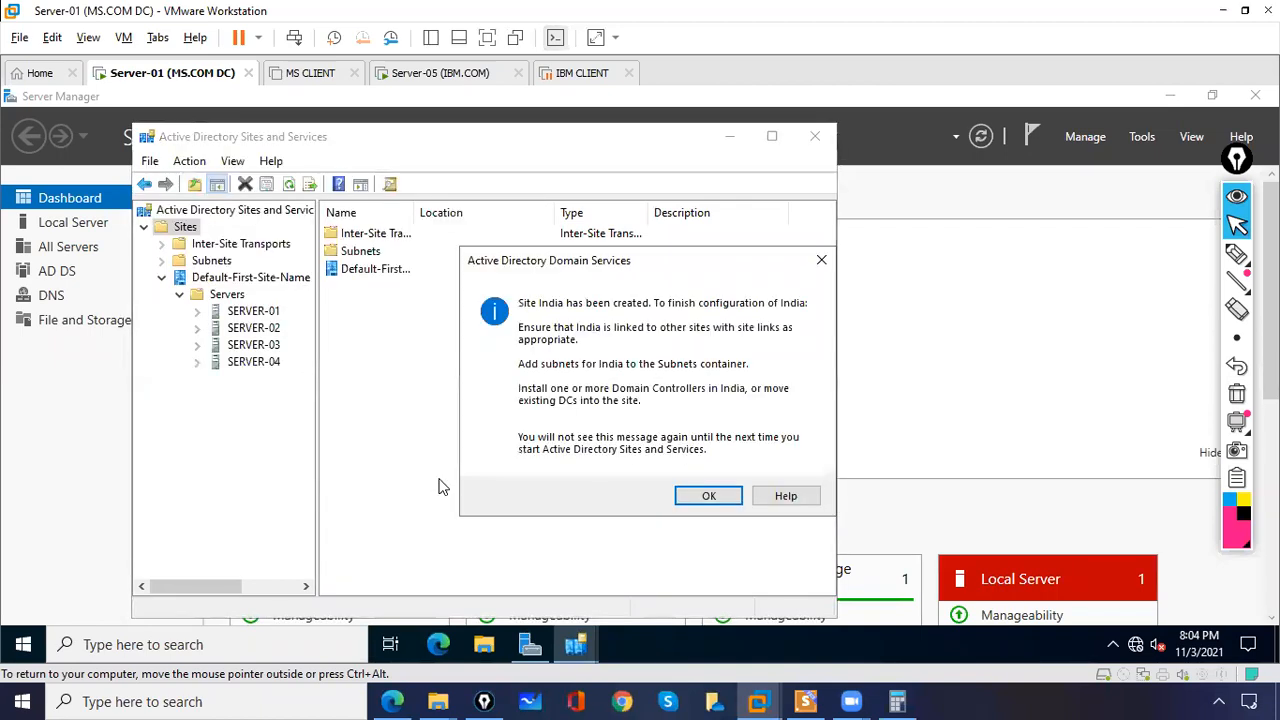
click(708, 494)
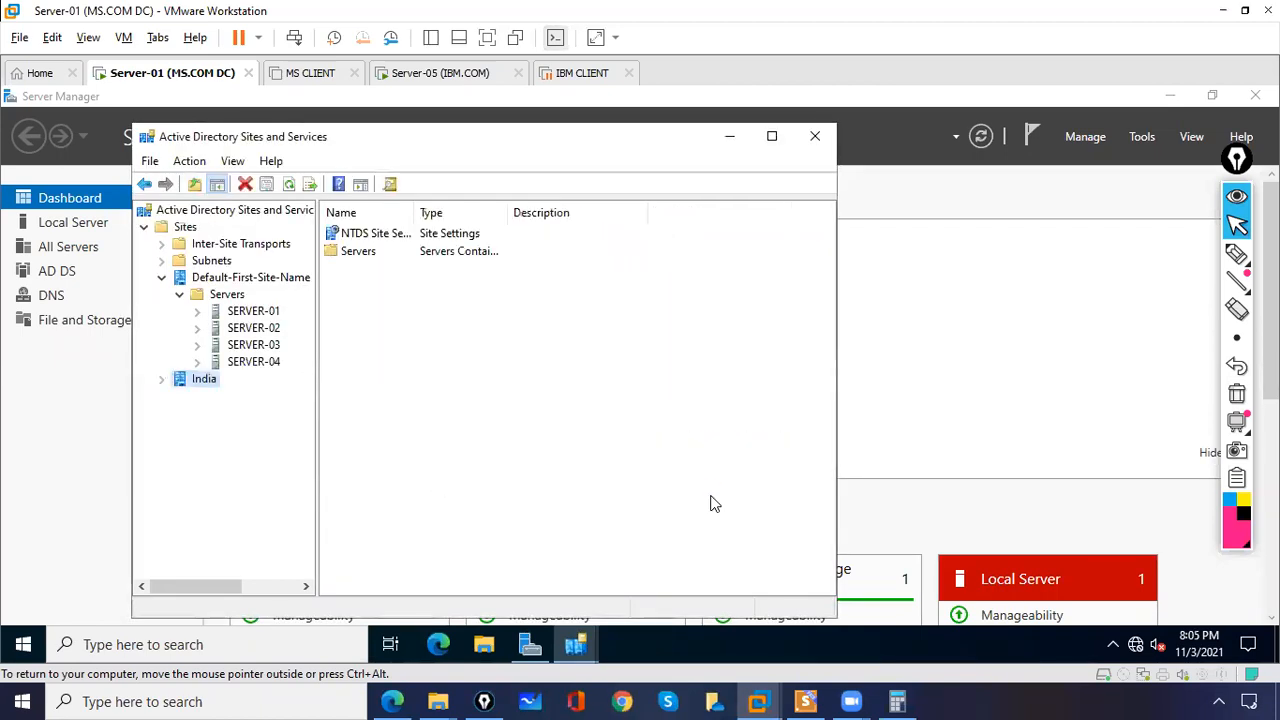
Step: Create a second site named US using the DEFAULTIPSITELINK site link
right_click(187, 230)
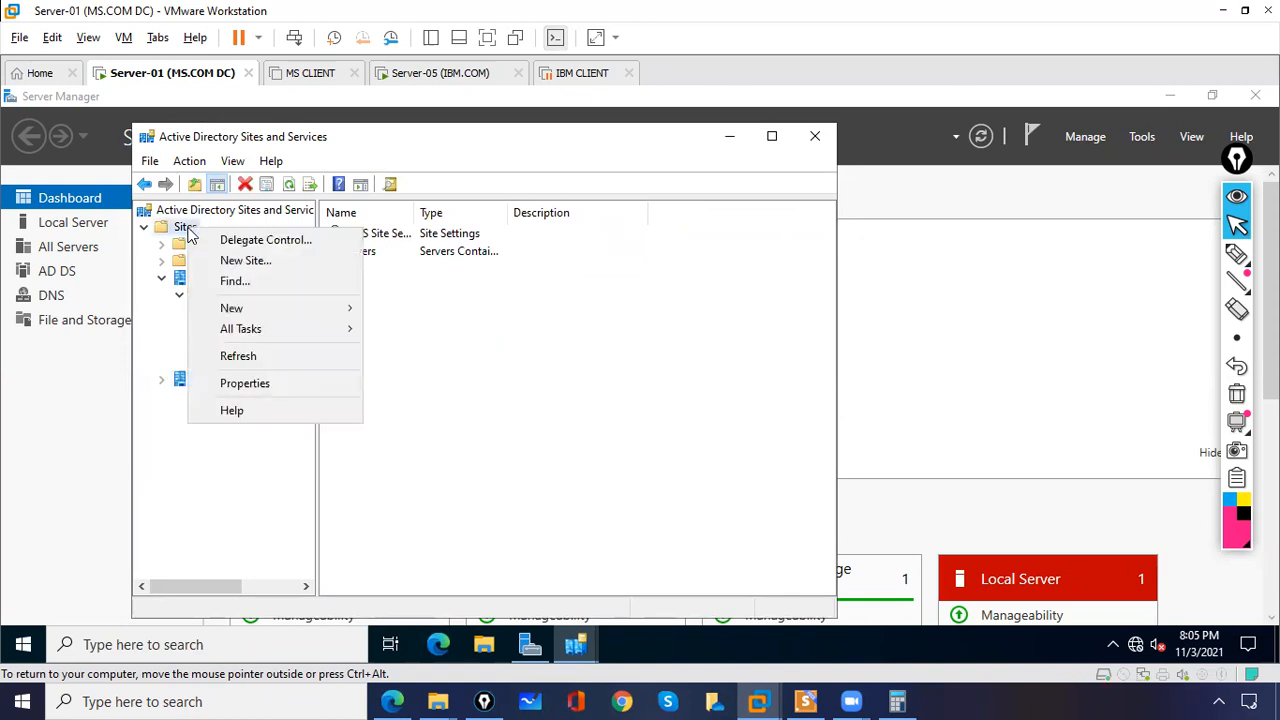
click(236, 261)
text(US)
click(268, 341)
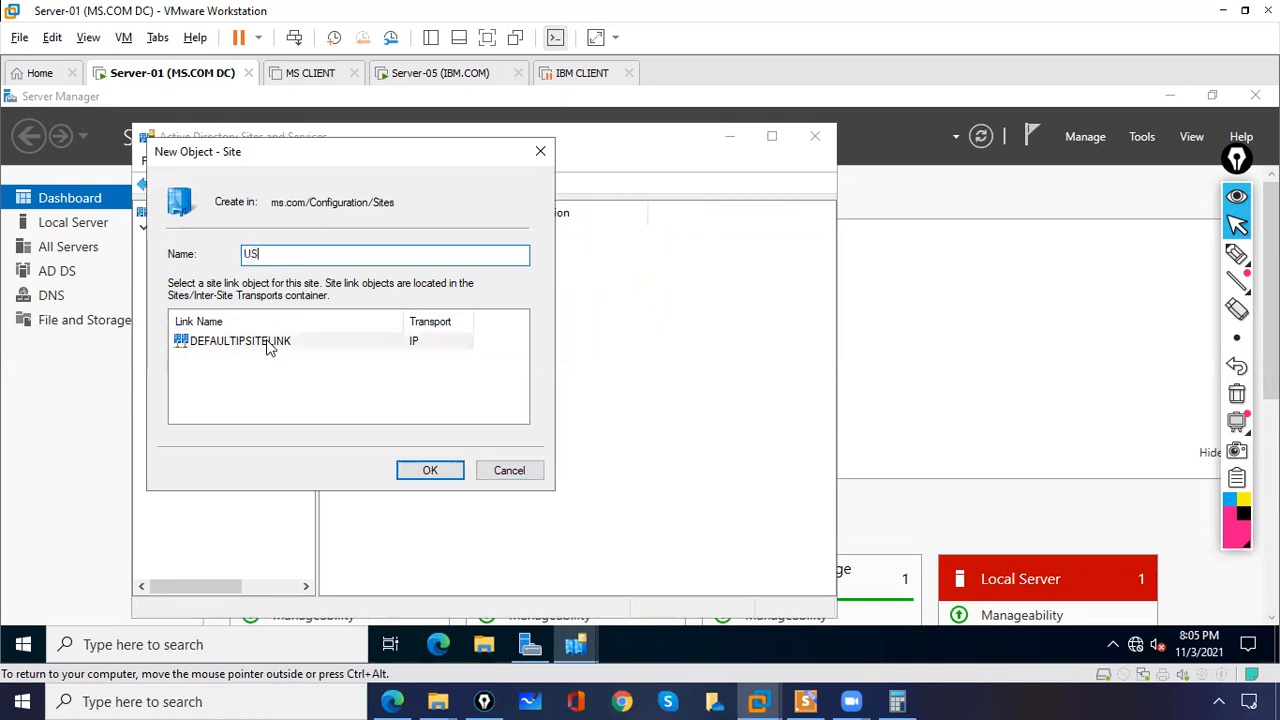
click(447, 471)
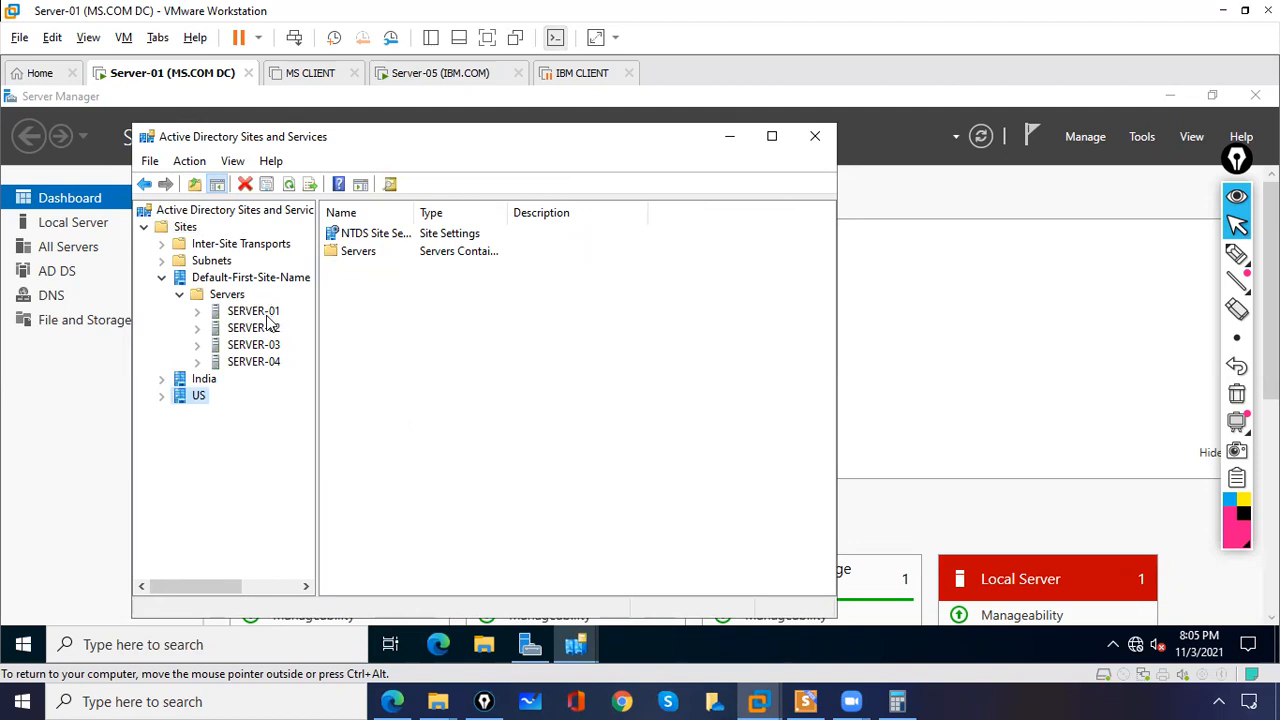
Step: Move the SERVER-01 domain controller into the India site
click(268, 313)
right_click(268, 313)
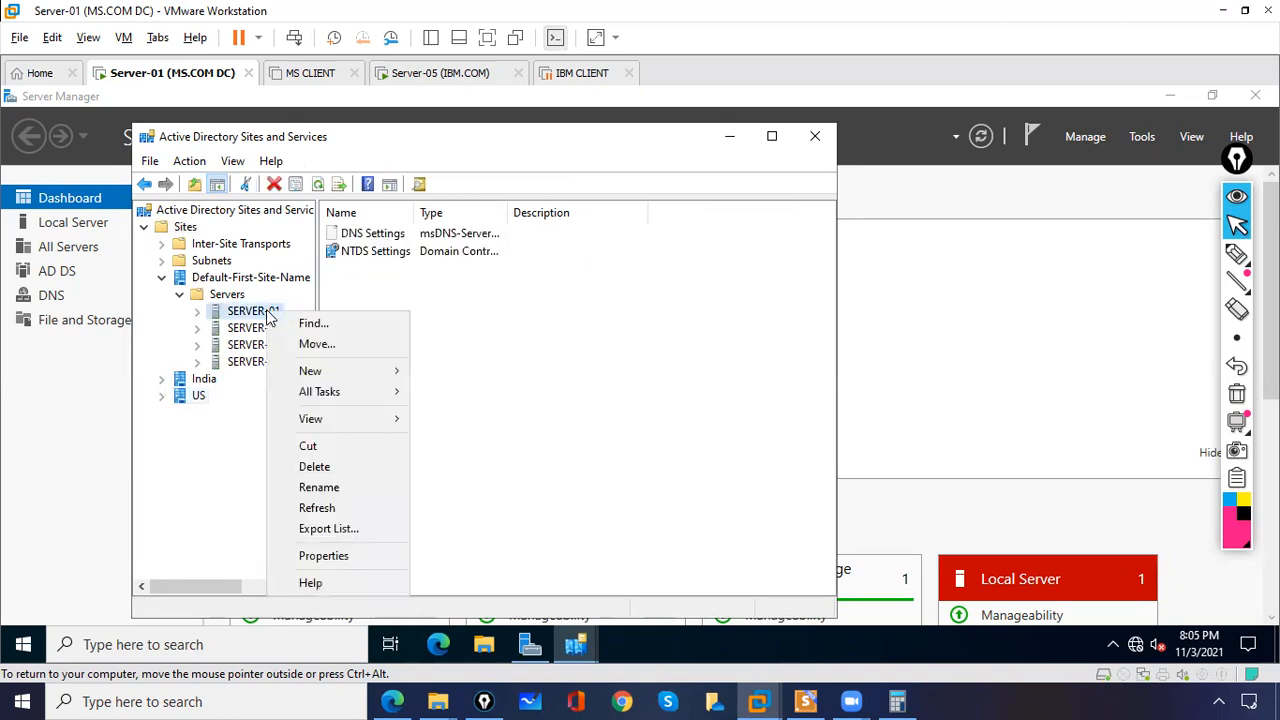
click(312, 346)
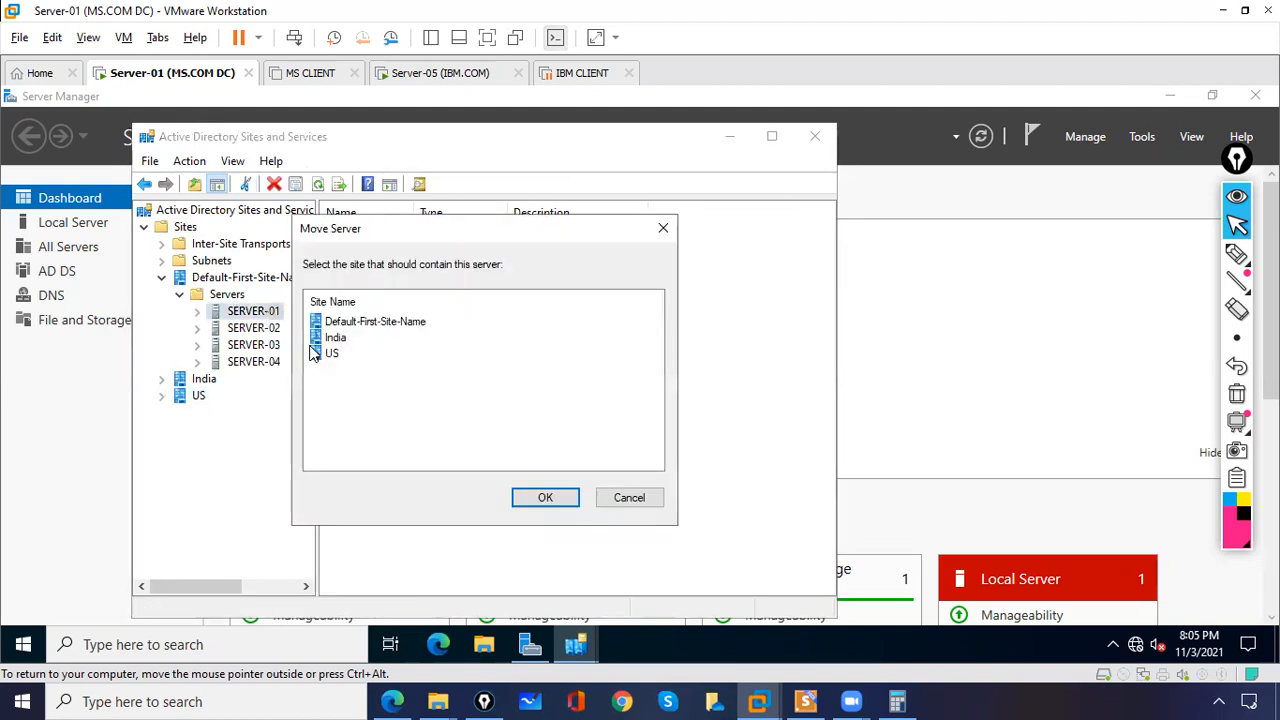
click(337, 340)
click(545, 499)
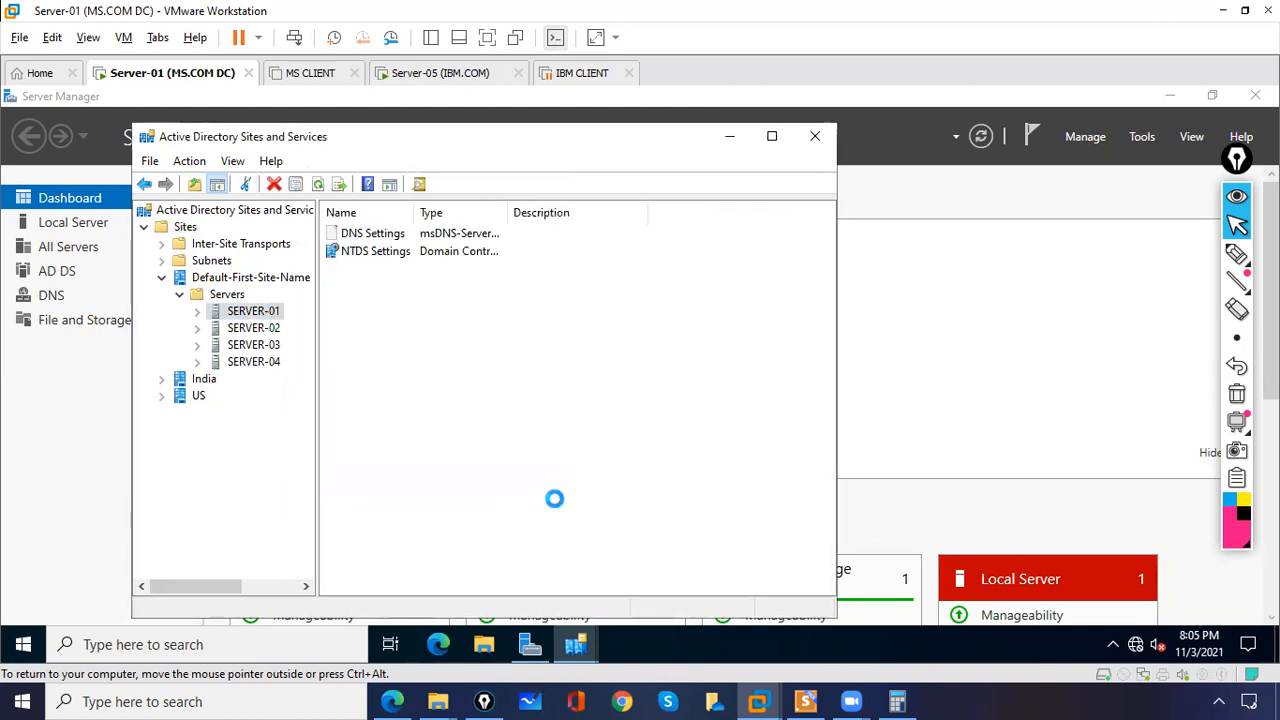
Step: Move the SERVER-02 domain controller into the US site
click(245, 312)
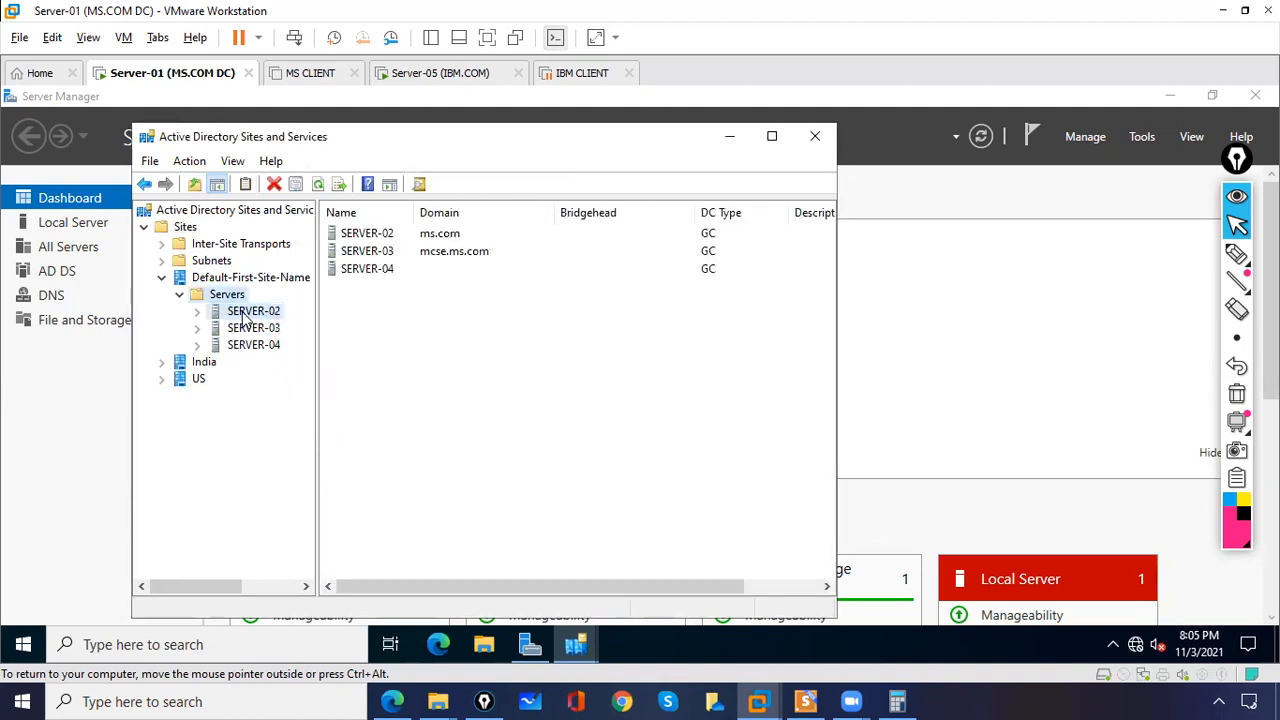
right_click(243, 313)
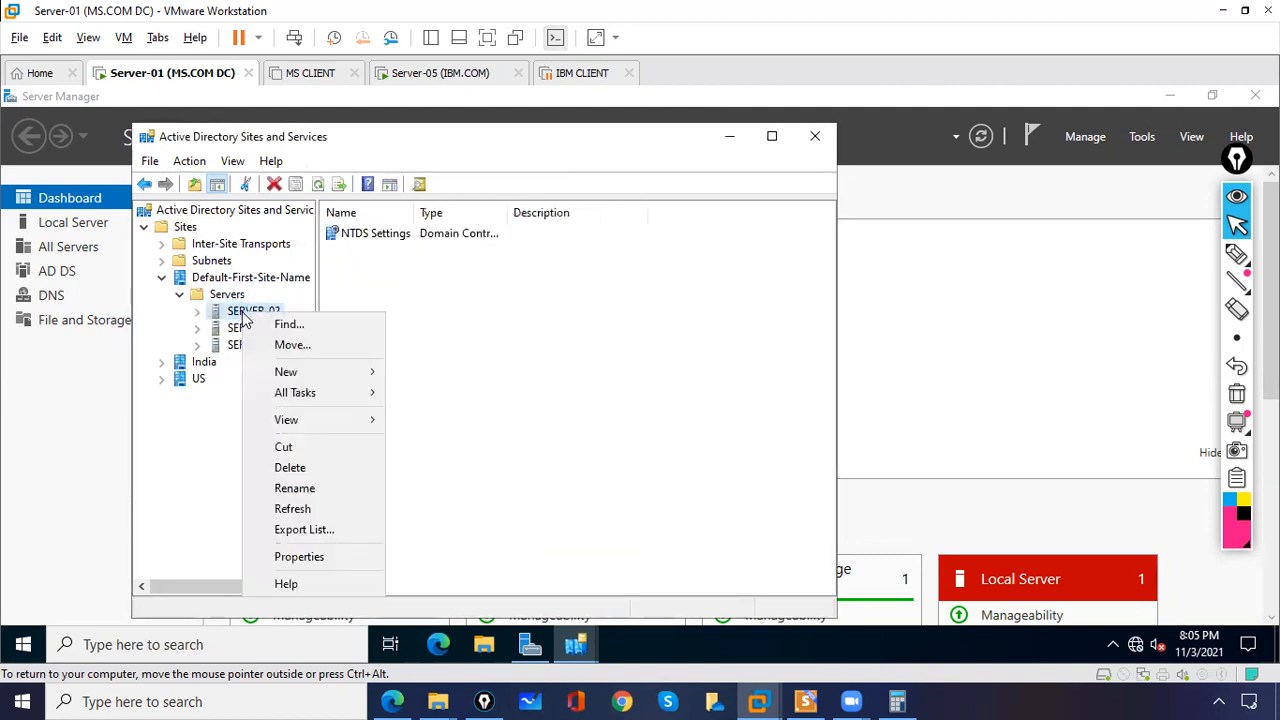
click(277, 346)
click(336, 355)
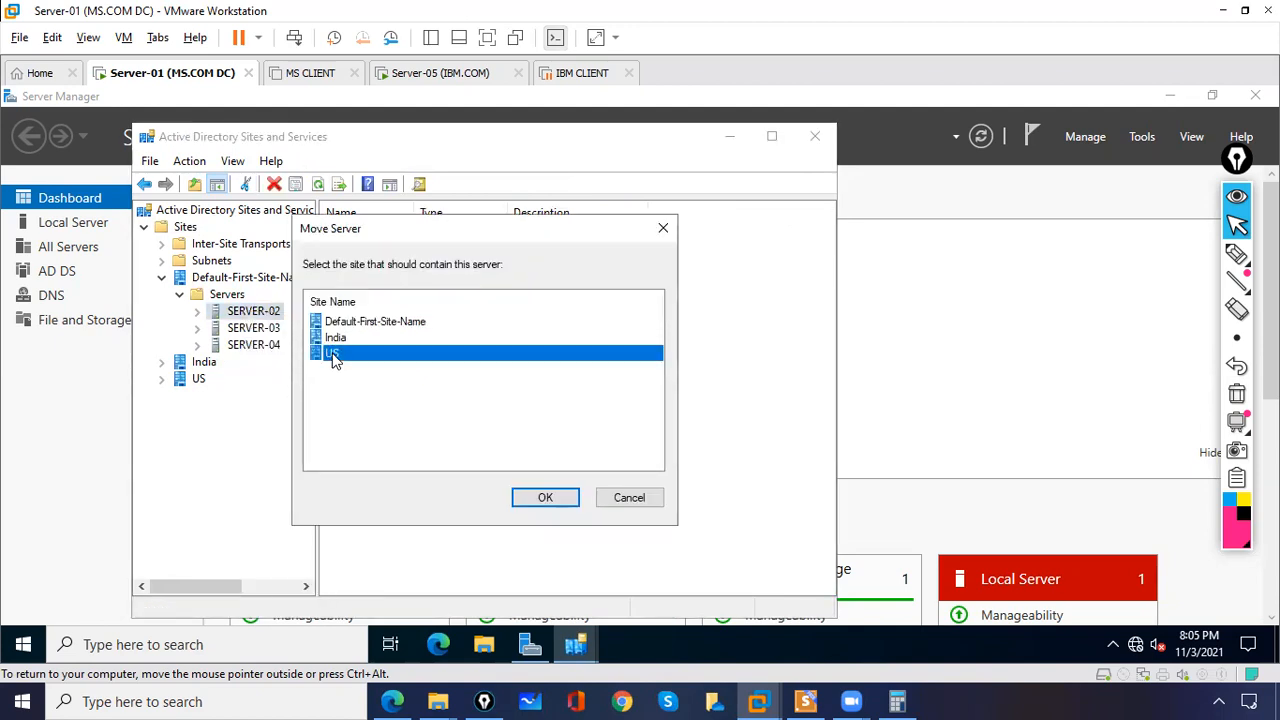
click(548, 495)
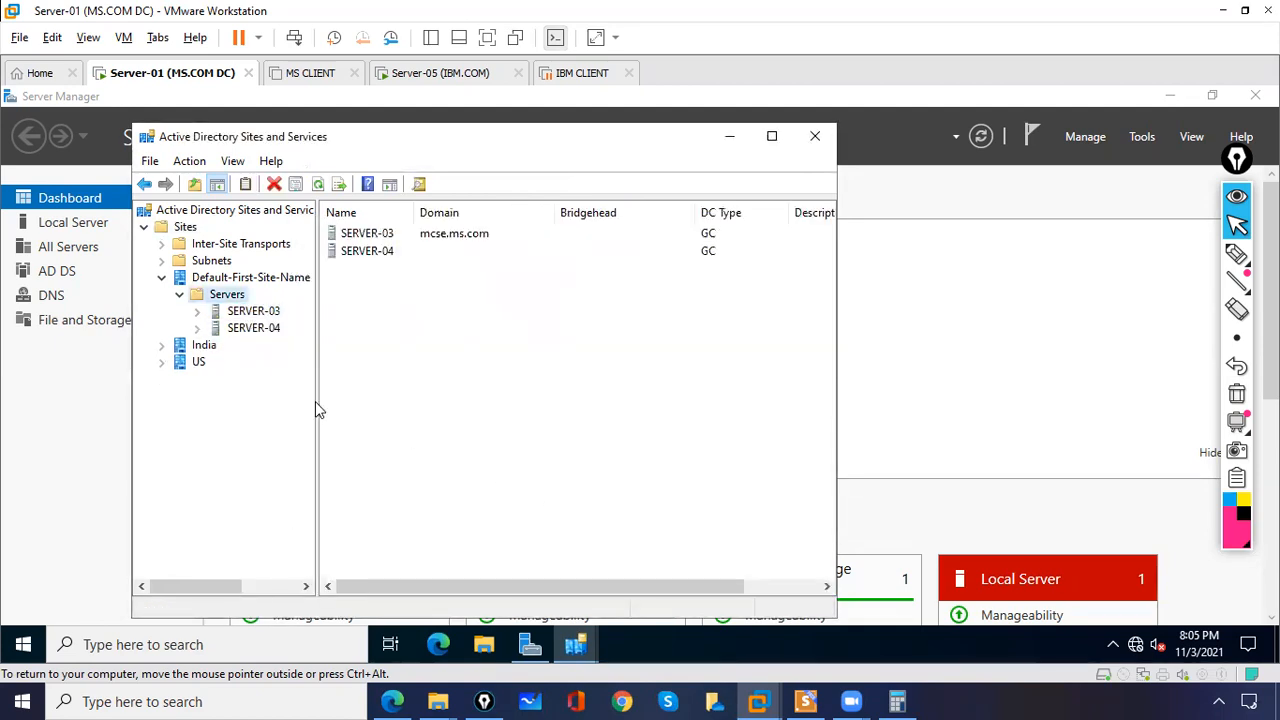
Step: Start a new IP inter-site transport site link and add the India and US sites to it
click(181, 297)
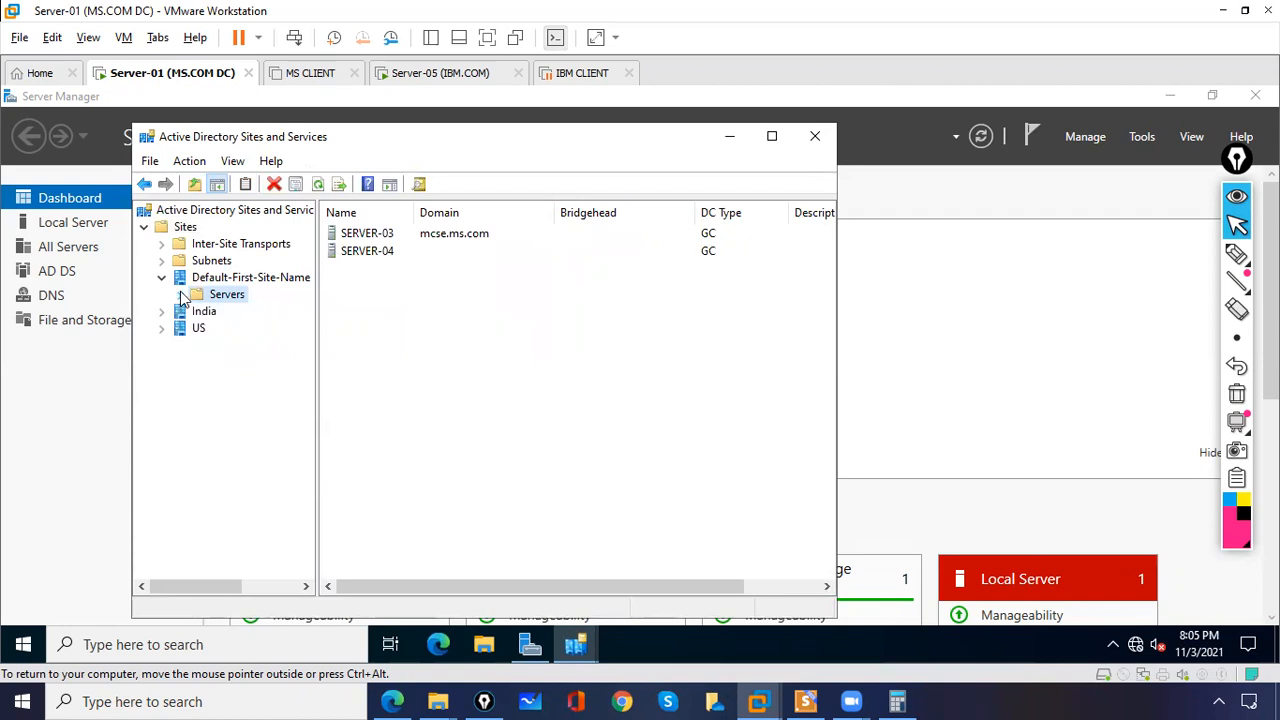
click(163, 246)
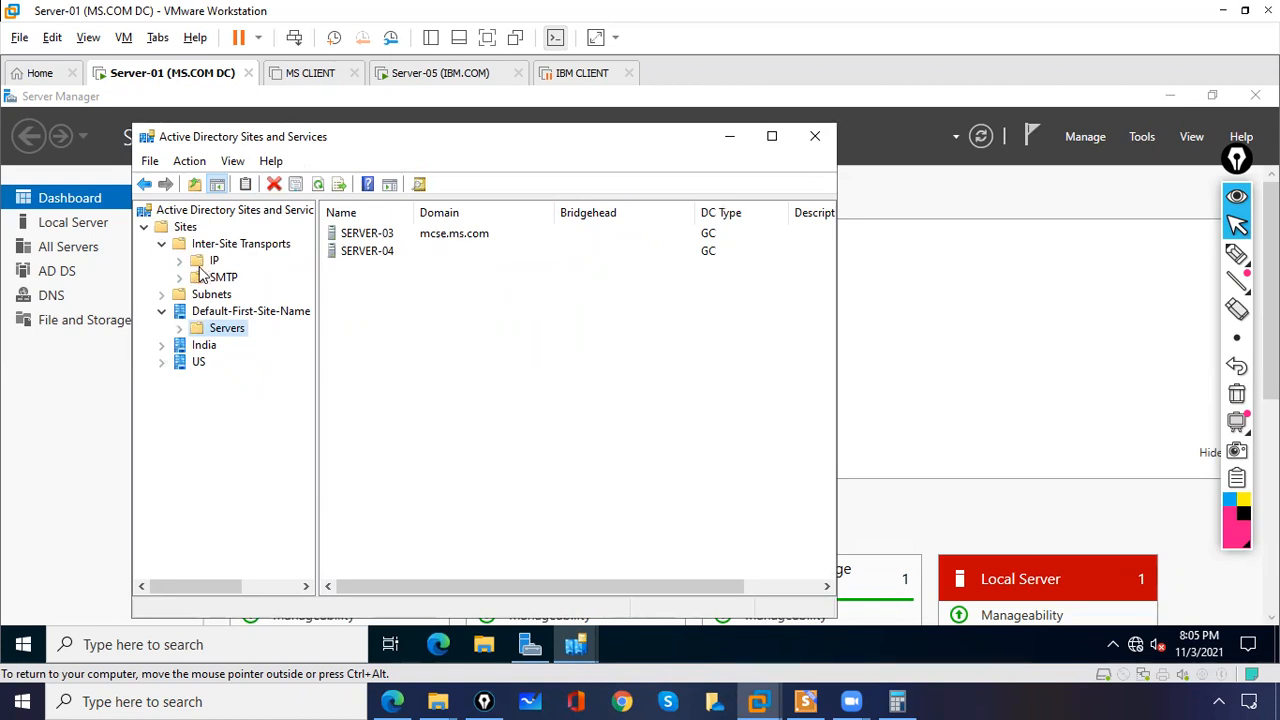
click(208, 262)
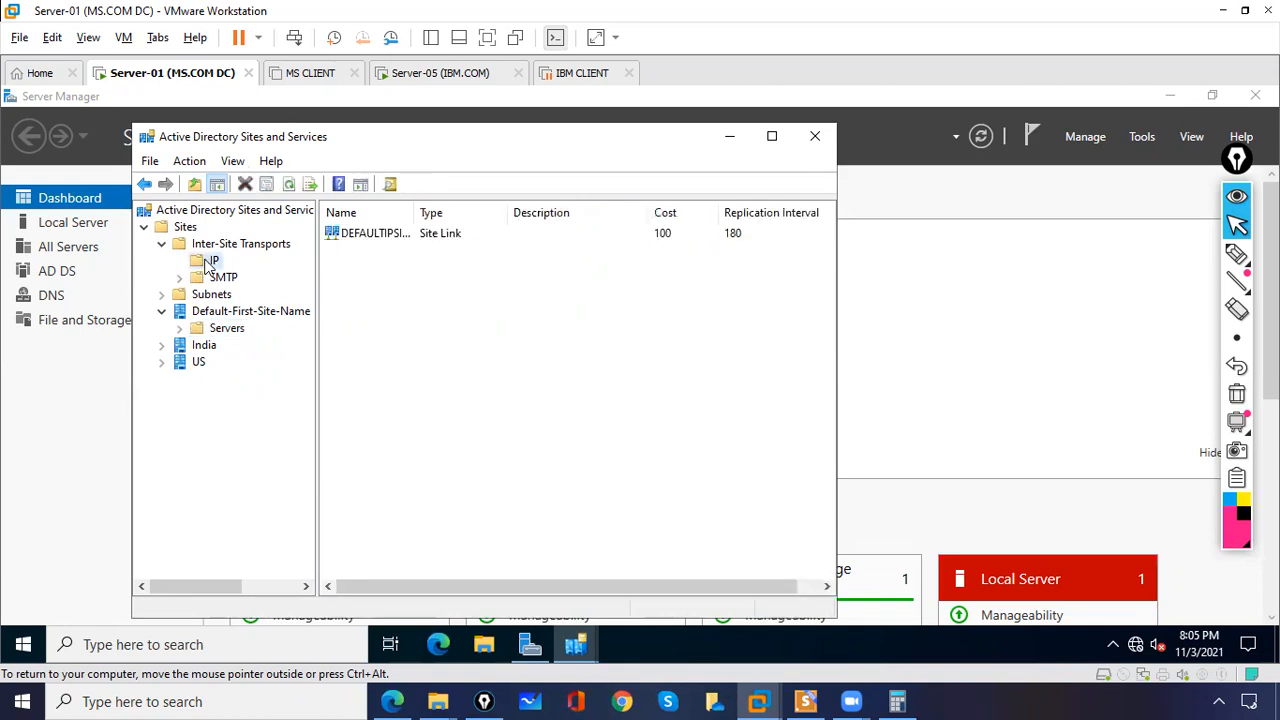
click(416, 245)
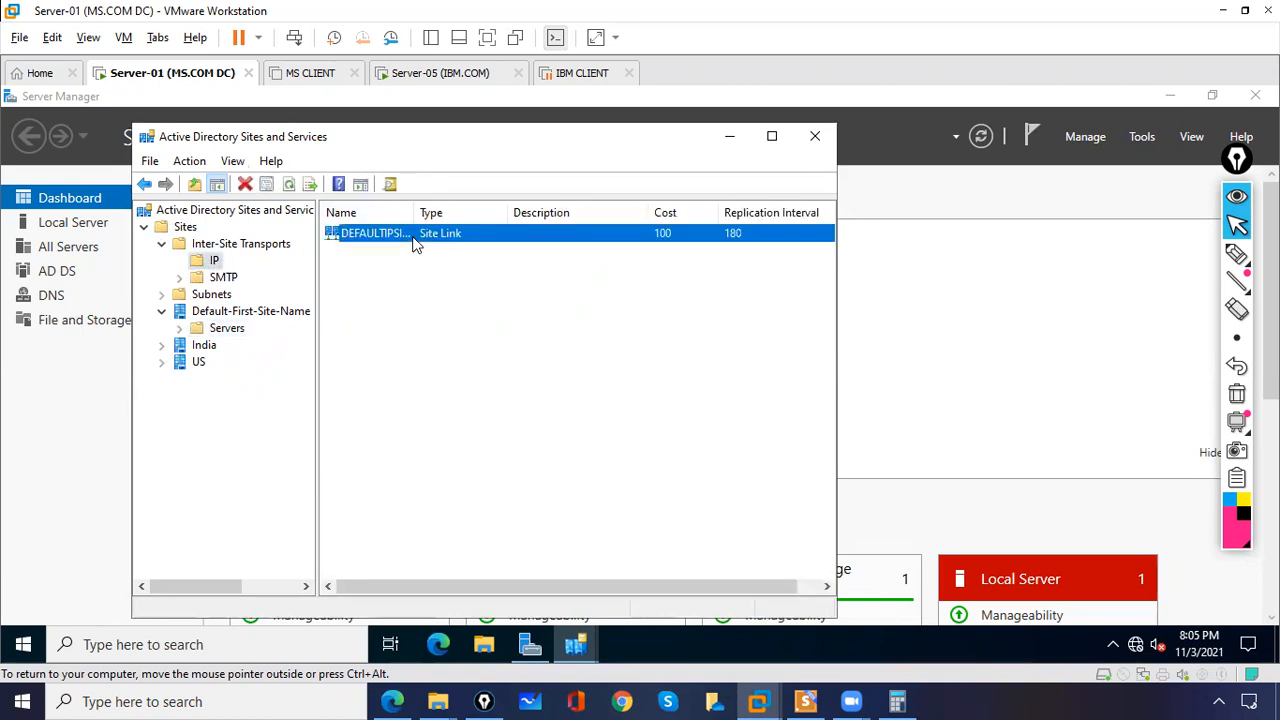
click(215, 264)
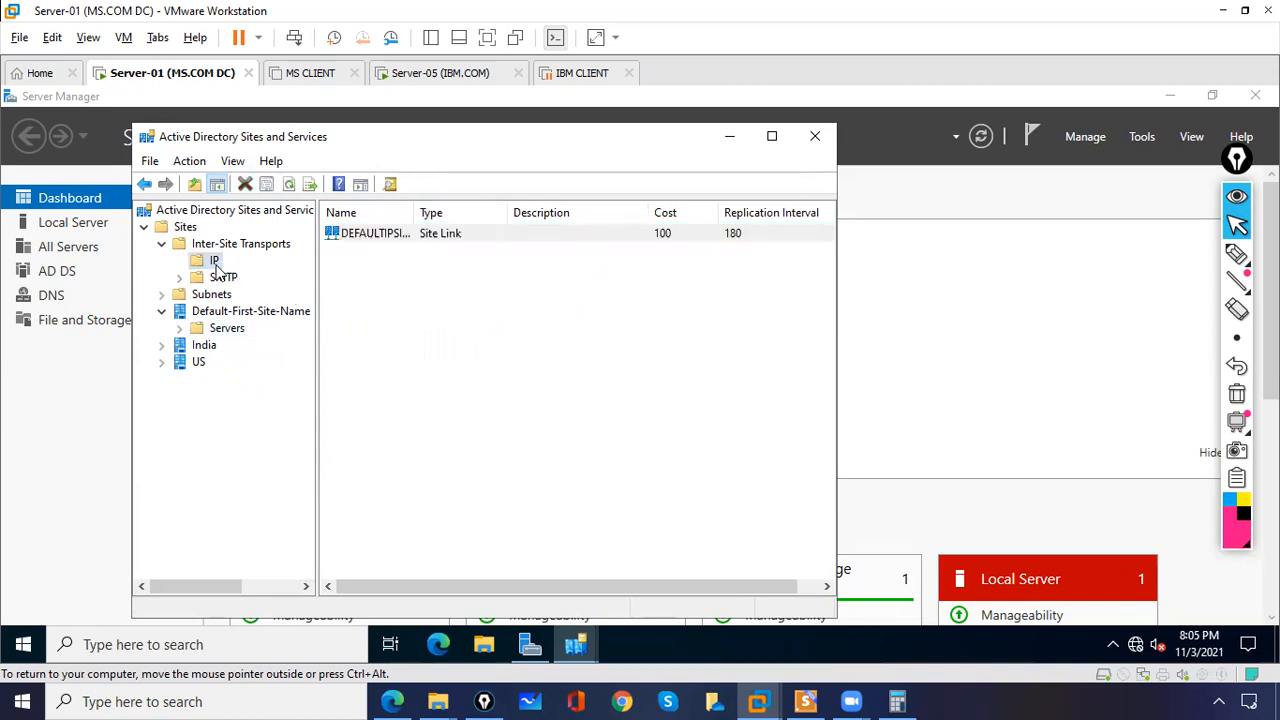
right_click(217, 266)
click(252, 279)
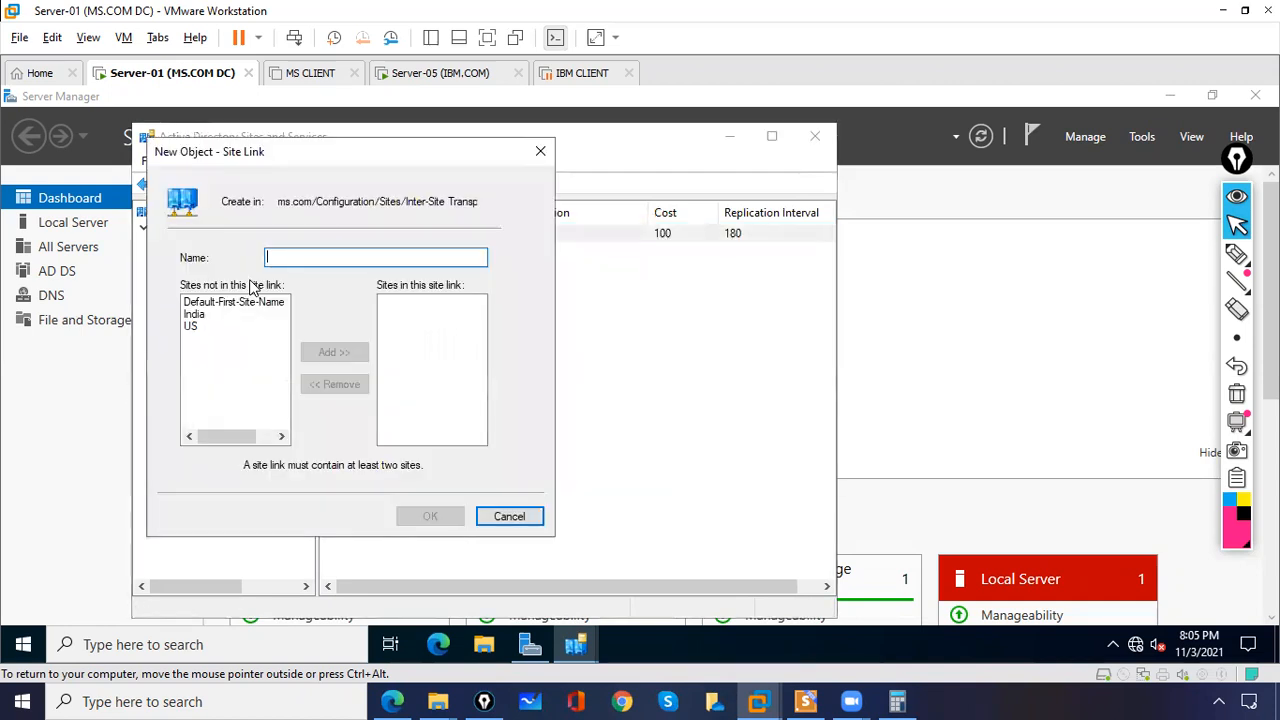
click(206, 314)
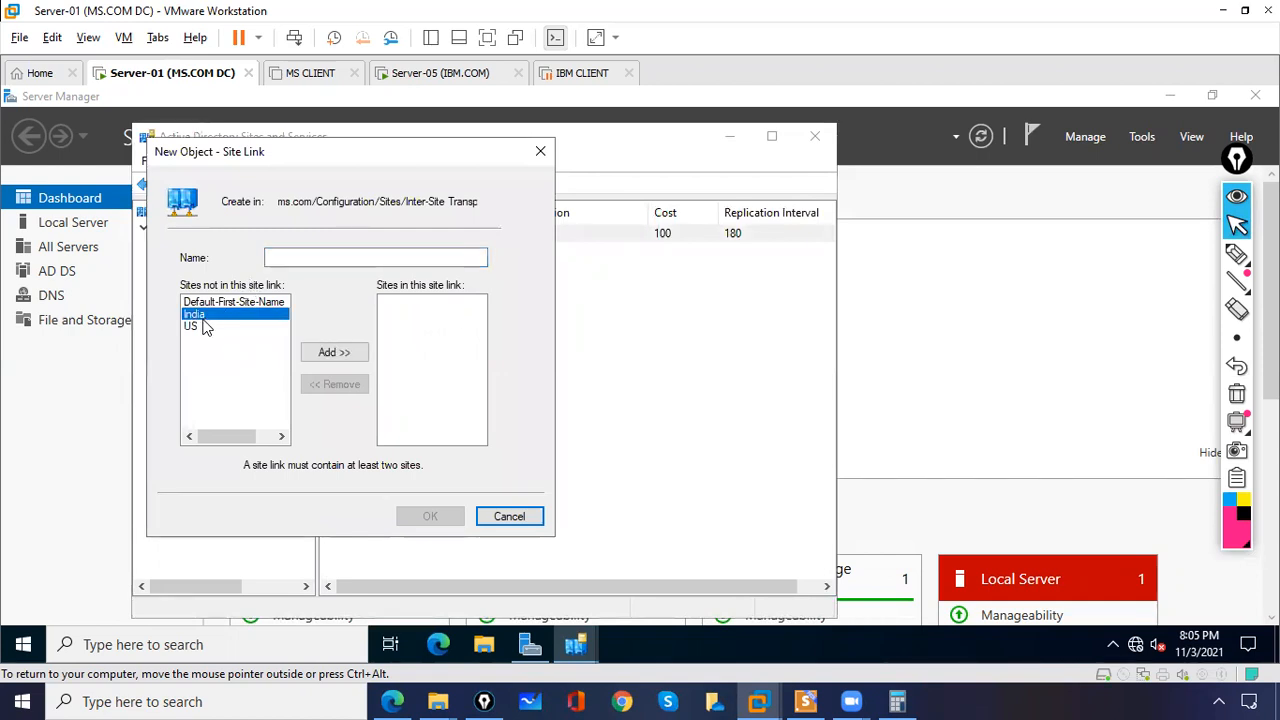
click(196, 327)
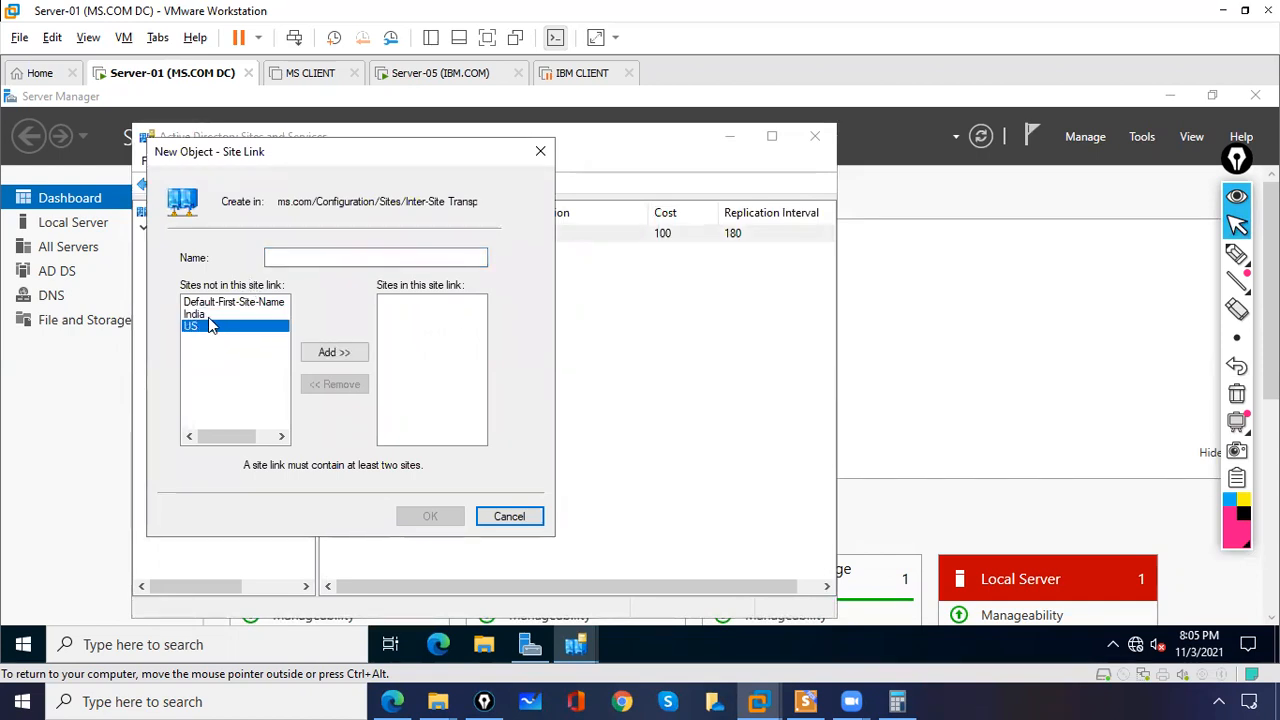
click(210, 315)
click(335, 354)
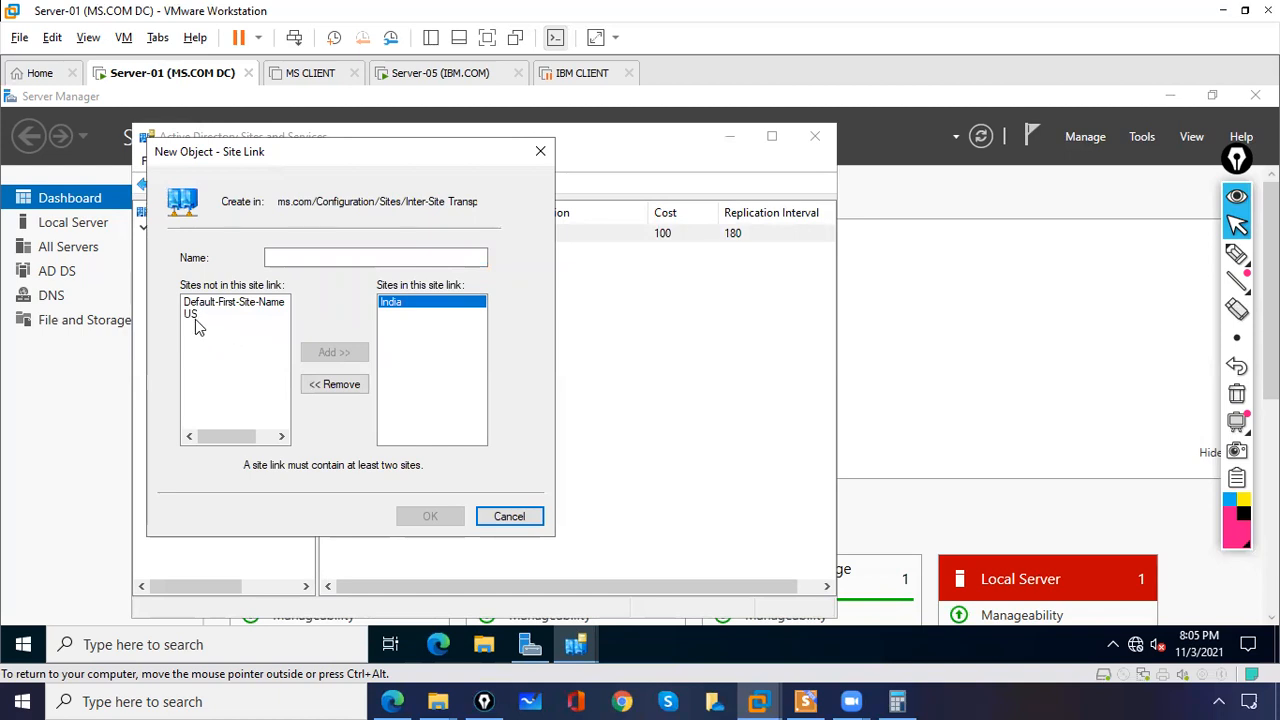
click(195, 315)
click(340, 351)
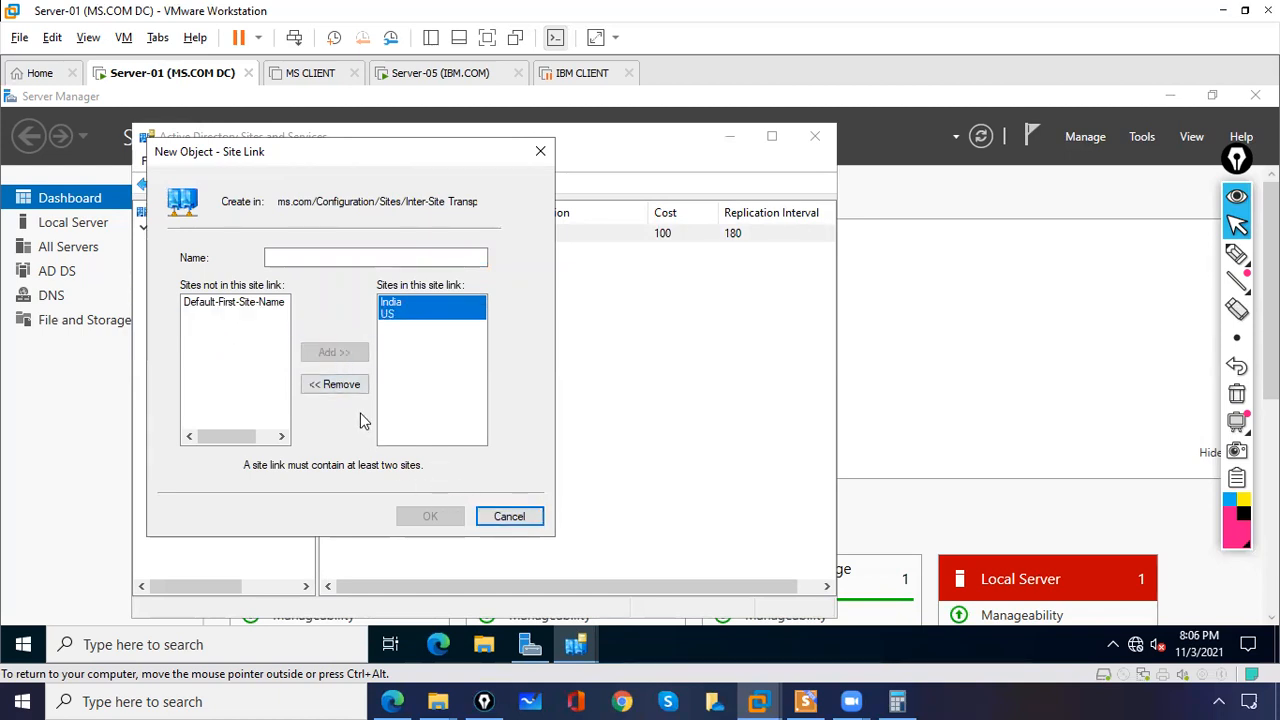
Step: Name the site link India-US Site Link and create it
click(299, 257)
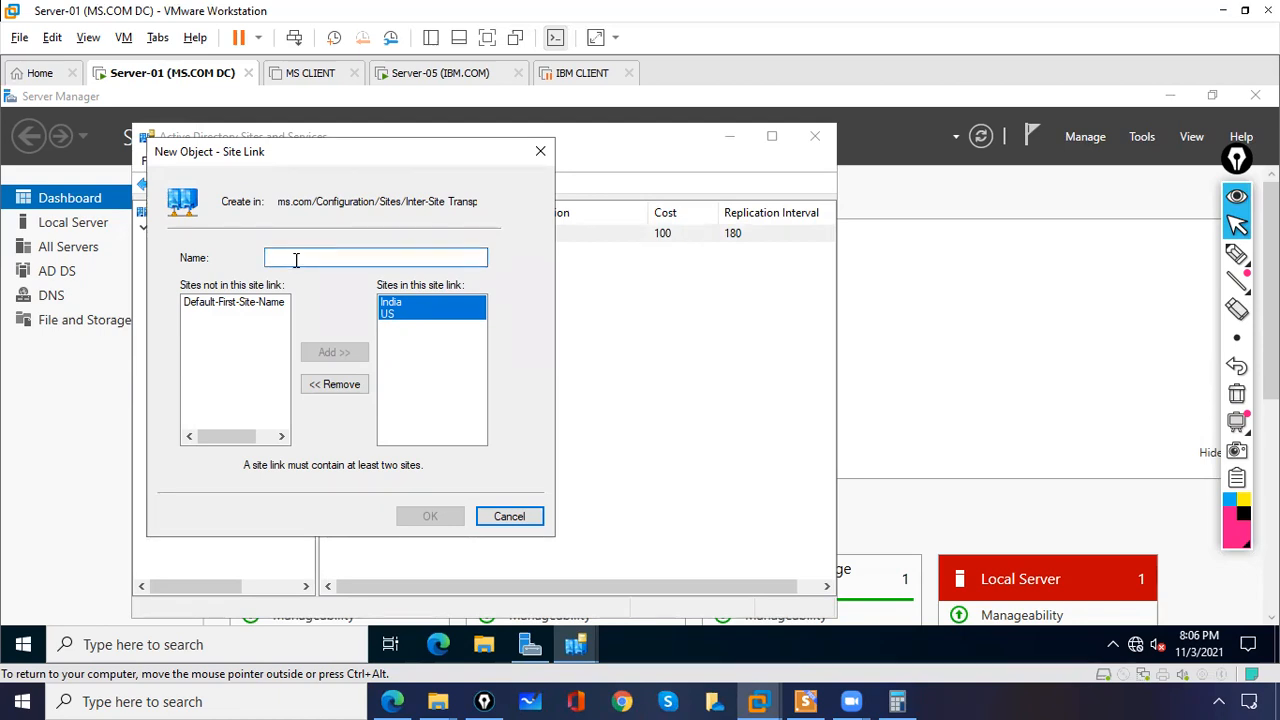
text(India-US Site Link)
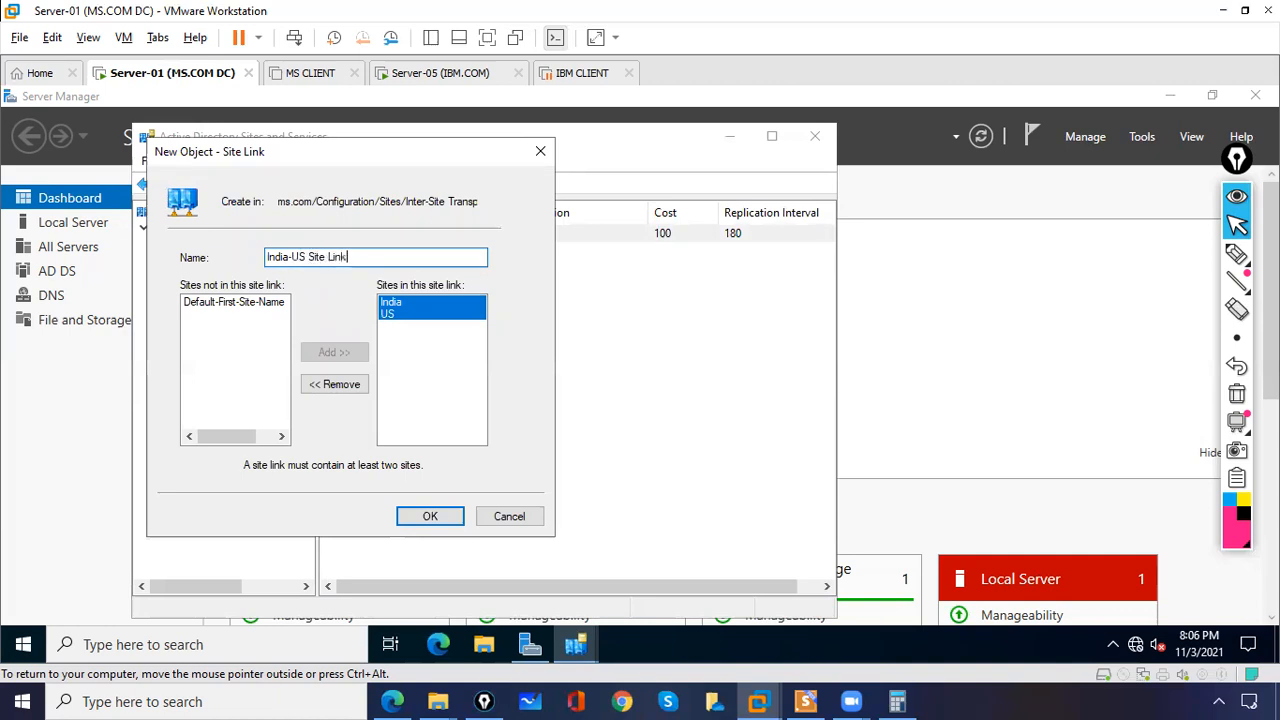
click(432, 518)
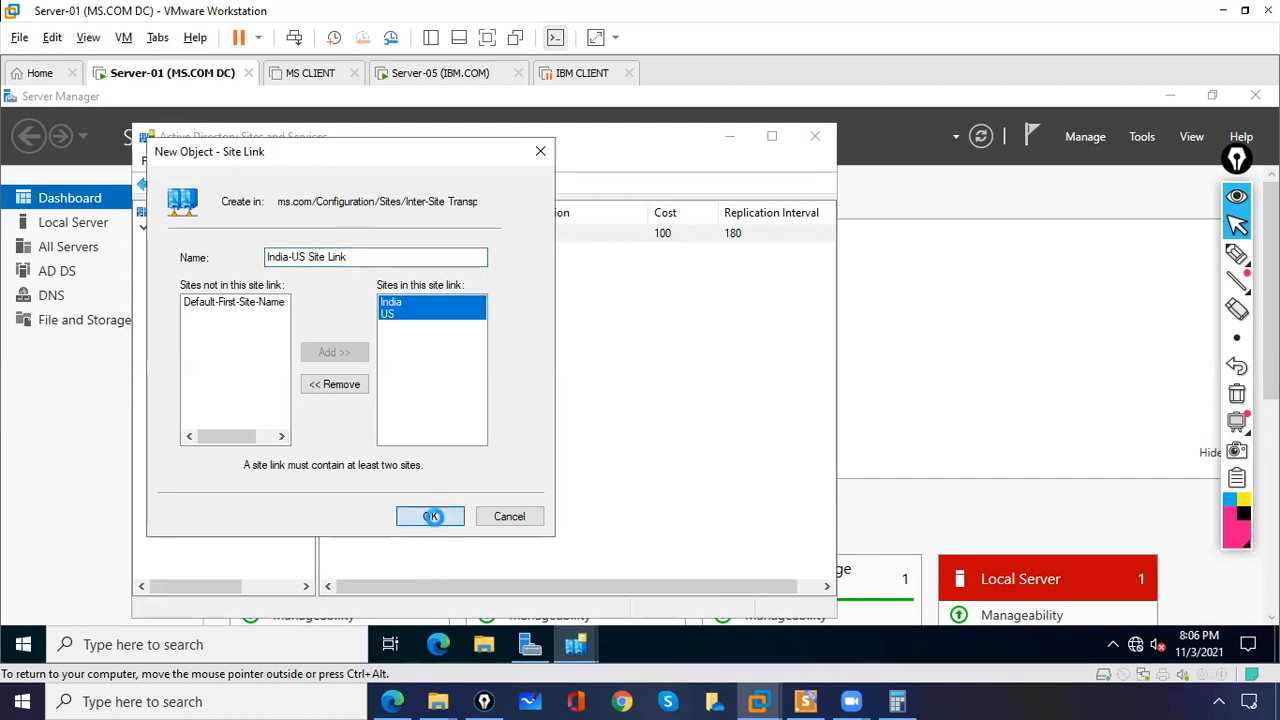
Step: Open the properties of the India-US Site Link
click(392, 251)
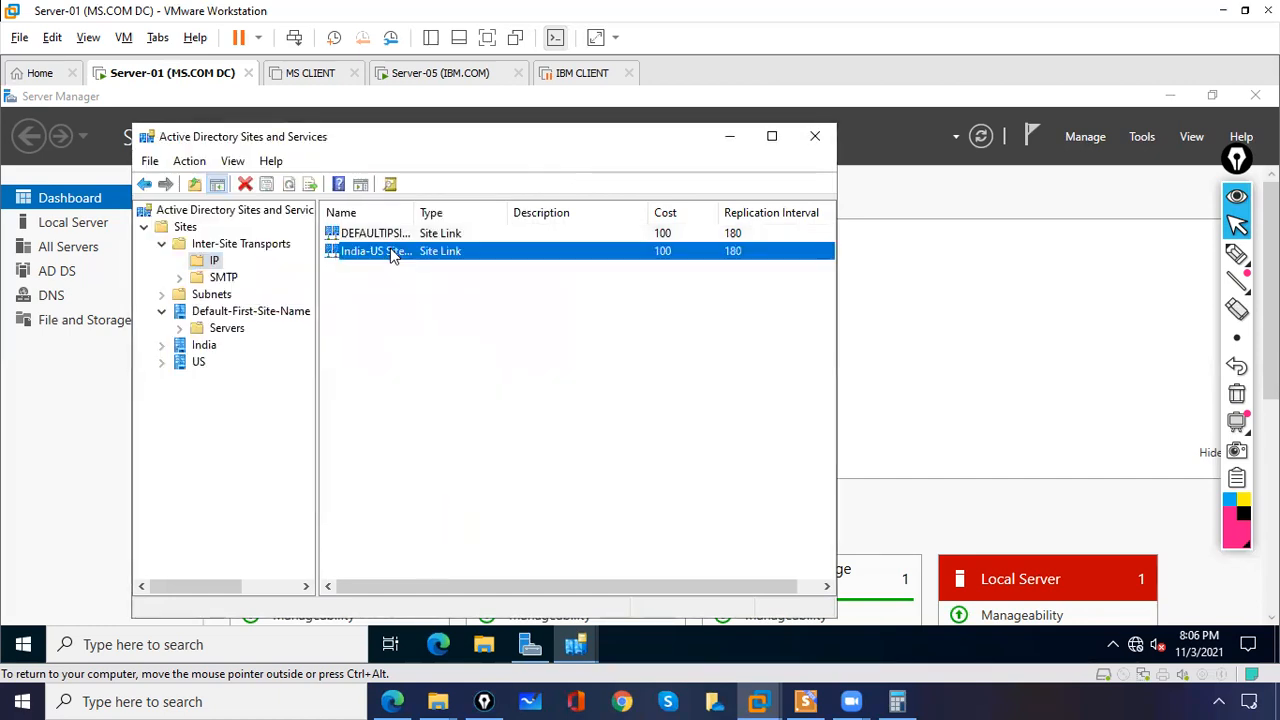
click(772, 136)
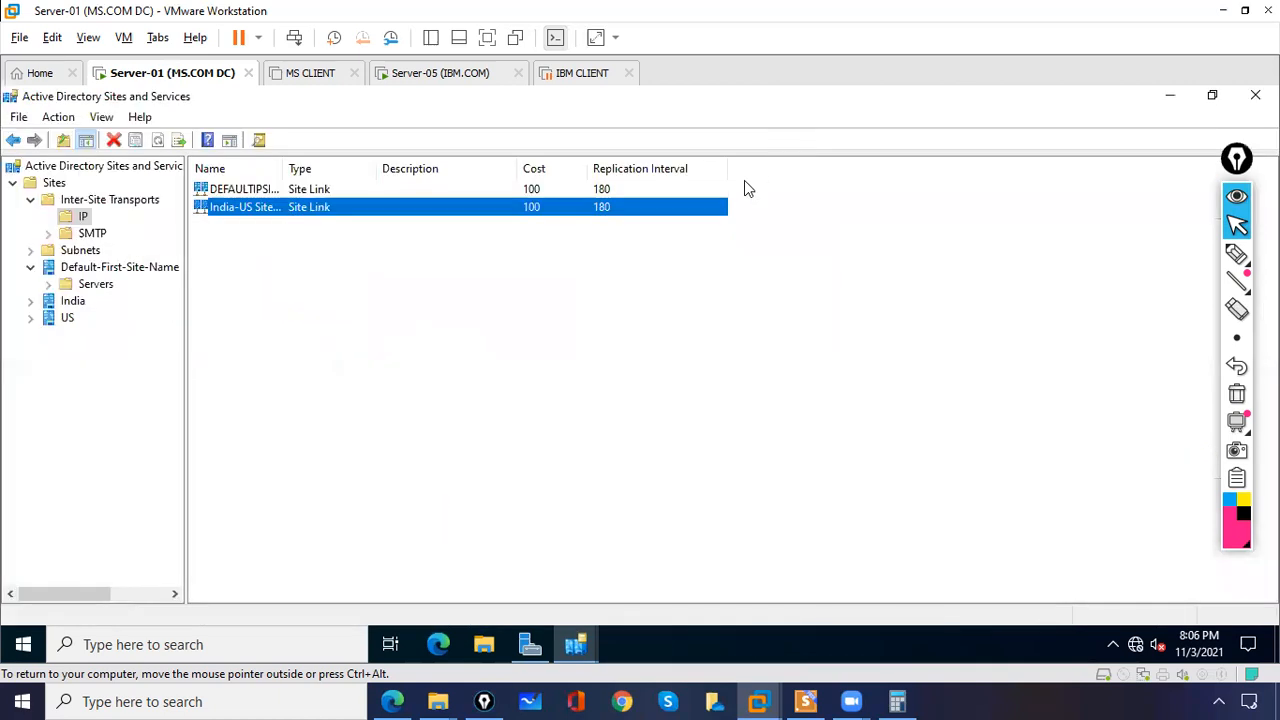
click(606, 208)
click(511, 286)
right_click(462, 208)
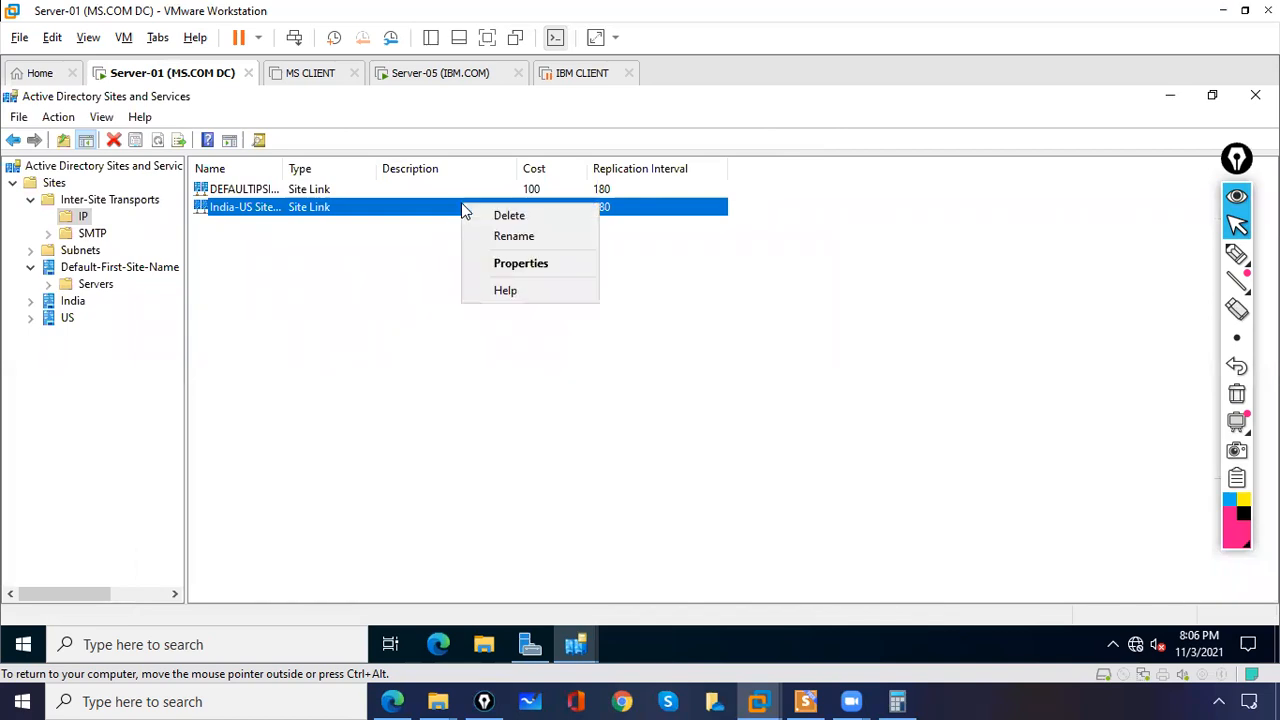
click(506, 263)
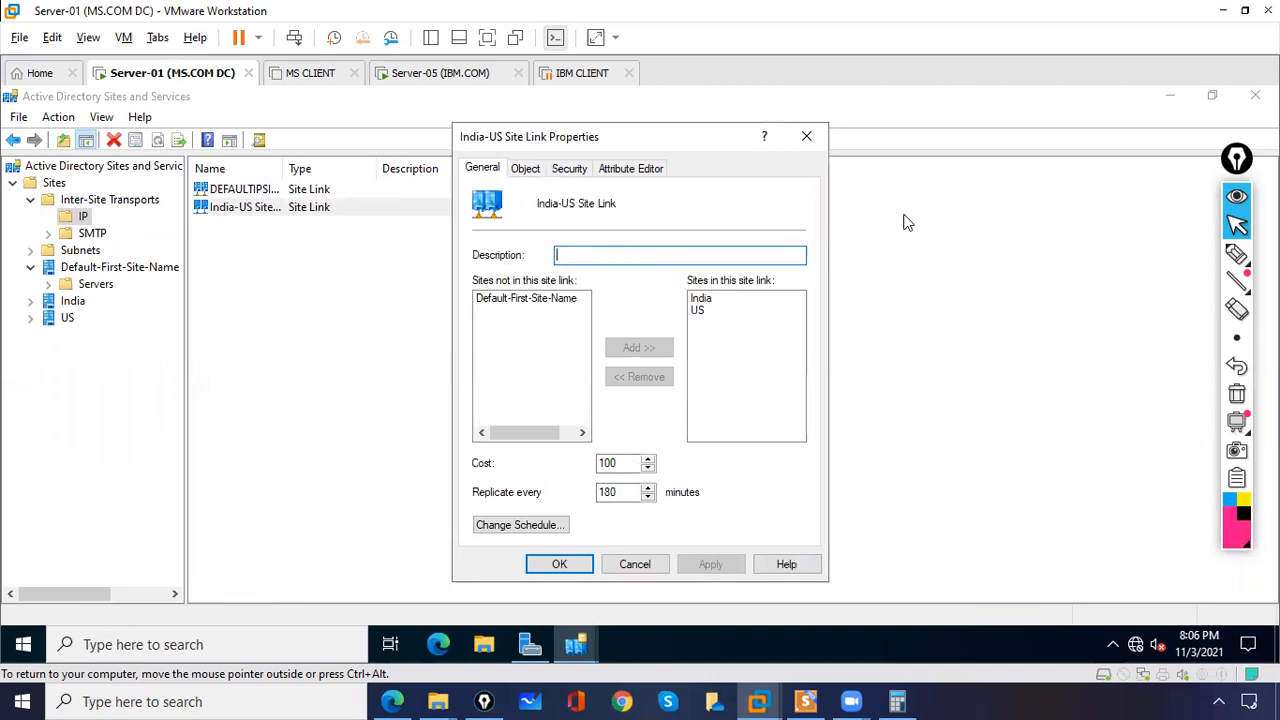
click(1237, 254)
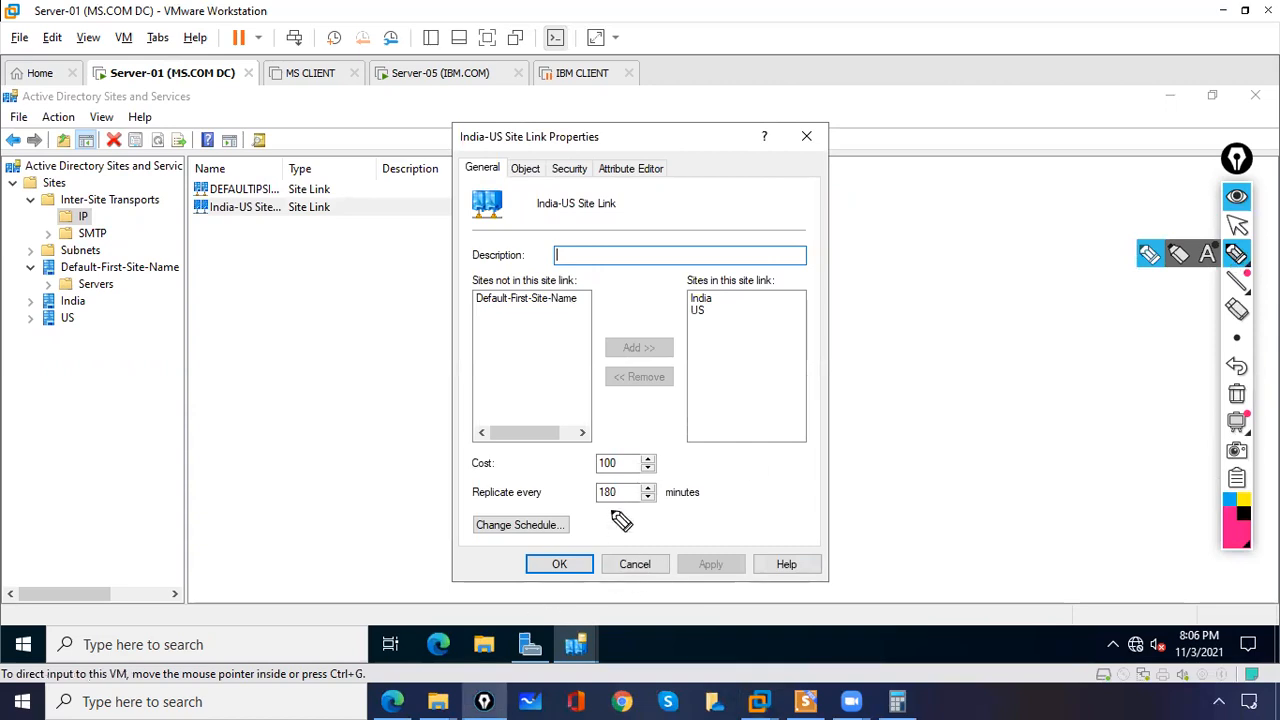
drag(614, 479, 641, 487)
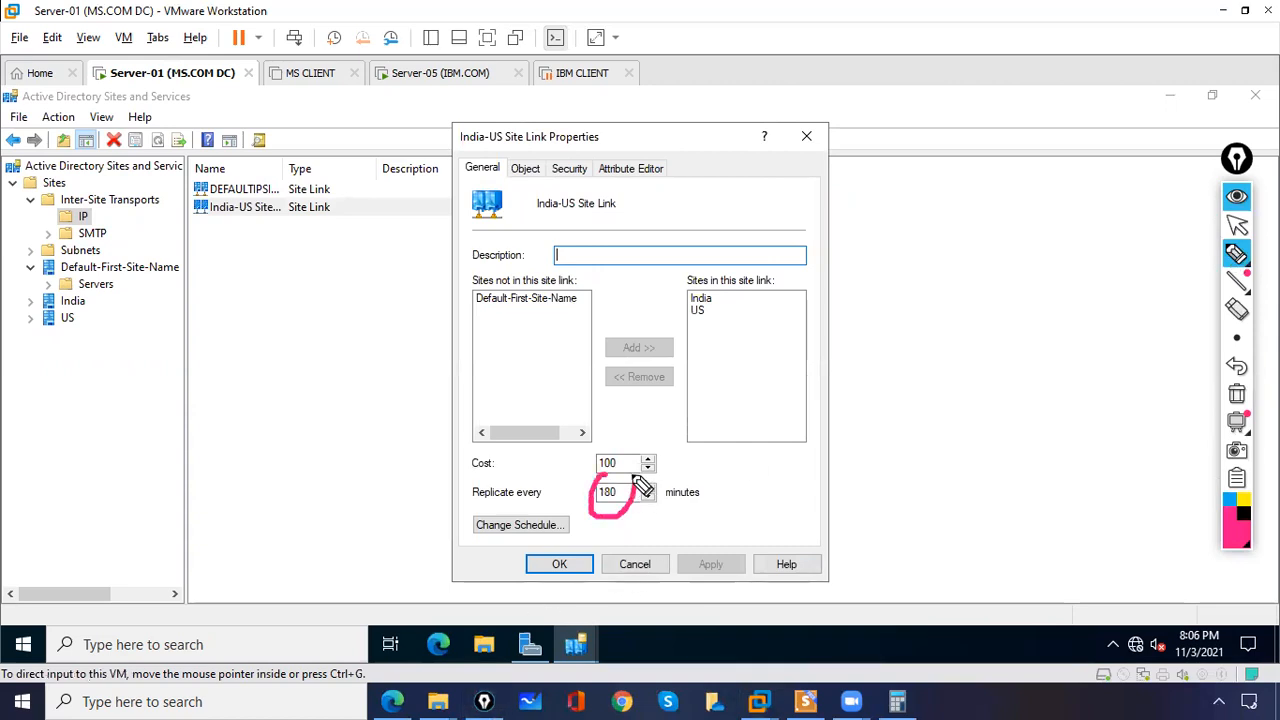
click(1237, 393)
click(1237, 254)
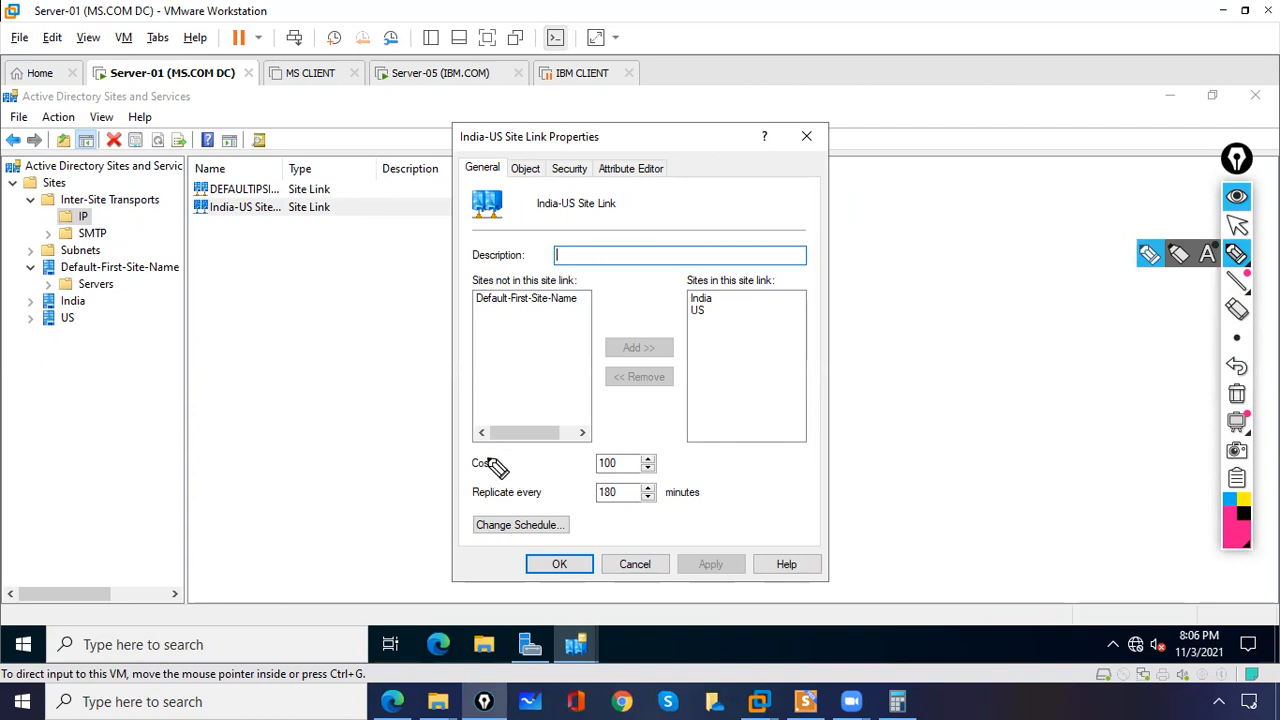
mouse_move(474, 466)
mouse_down()
mouse_move(490, 458)
mouse_move(478, 472)
mouse_up()
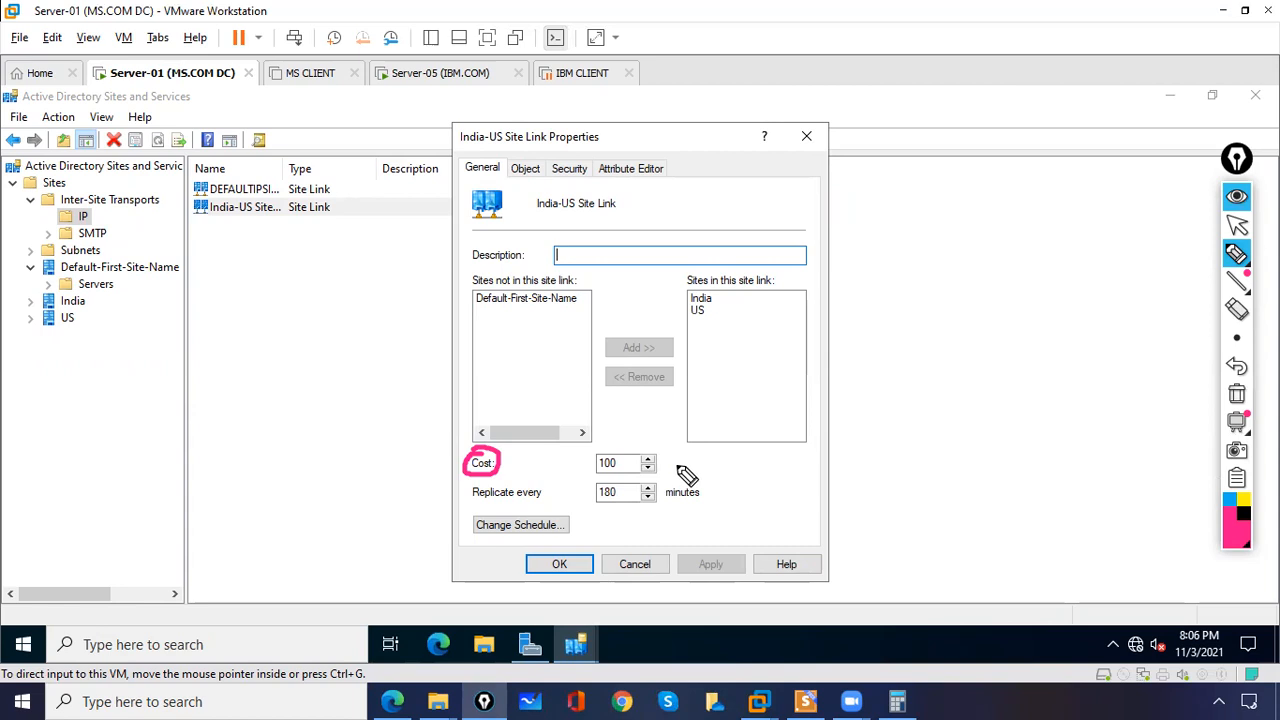
click(1237, 400)
click(1237, 226)
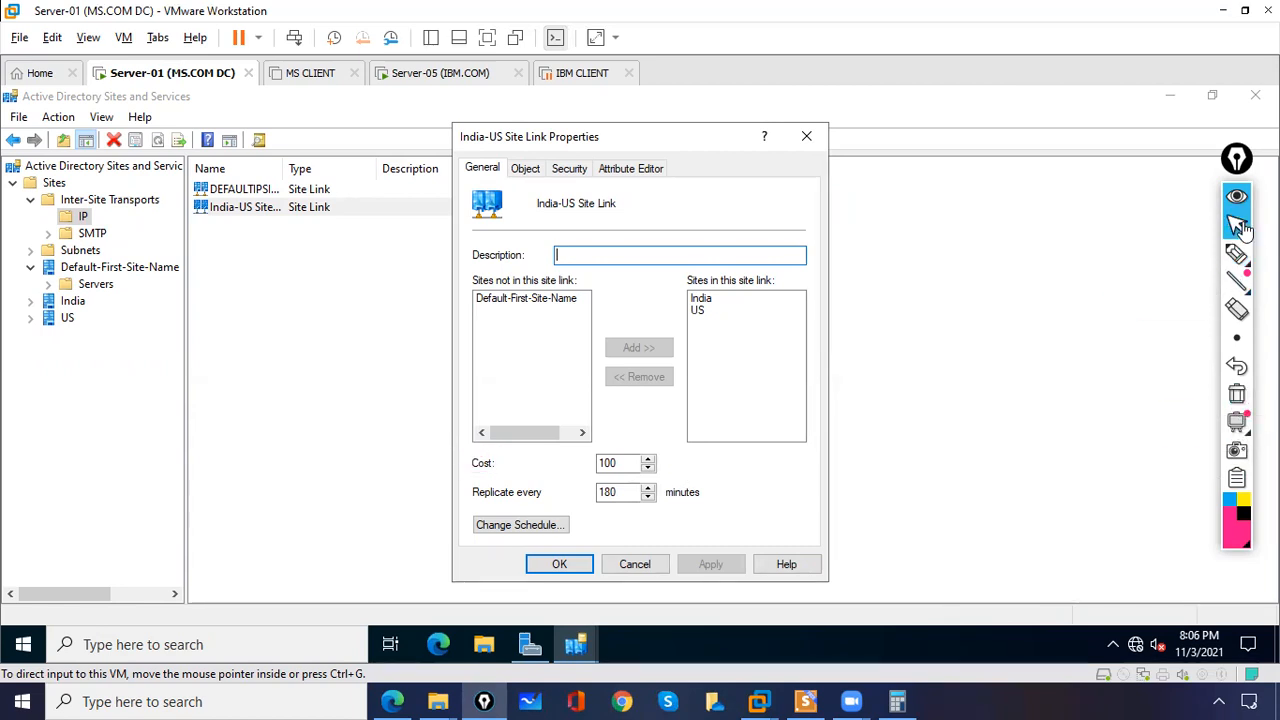
Step: Open the site link's replication schedule for review and close it without changes
click(748, 502)
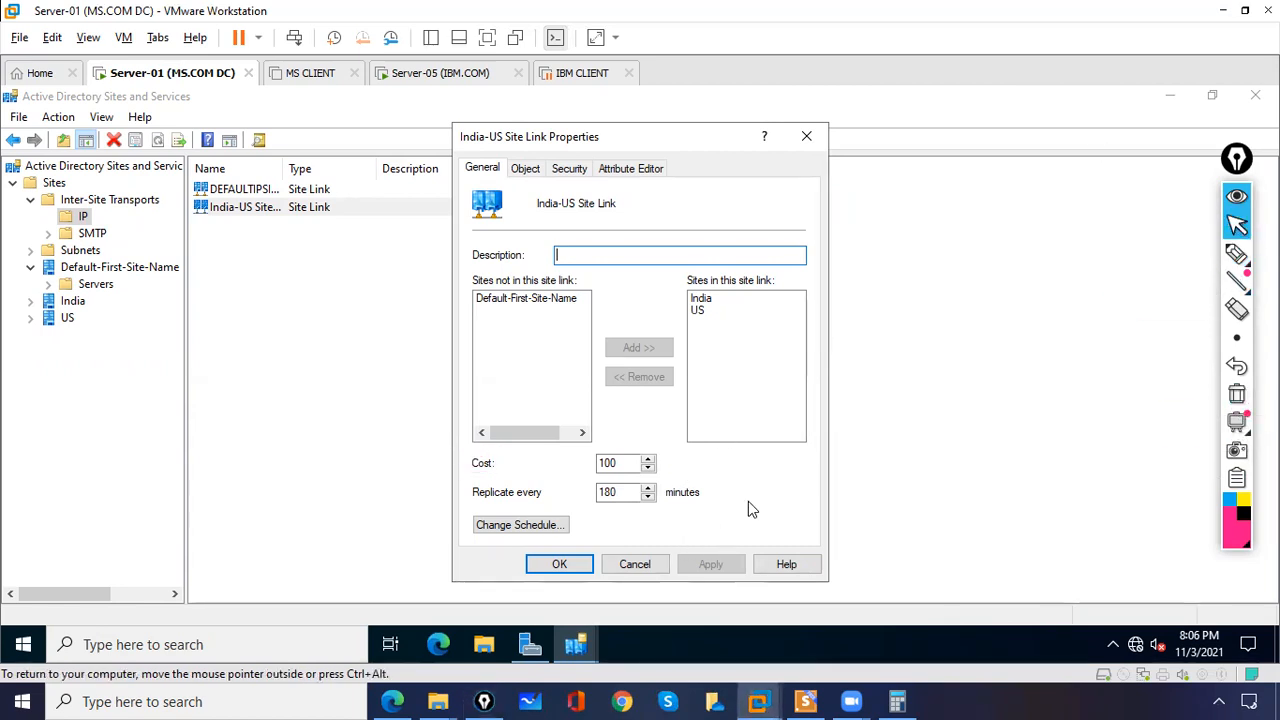
click(517, 525)
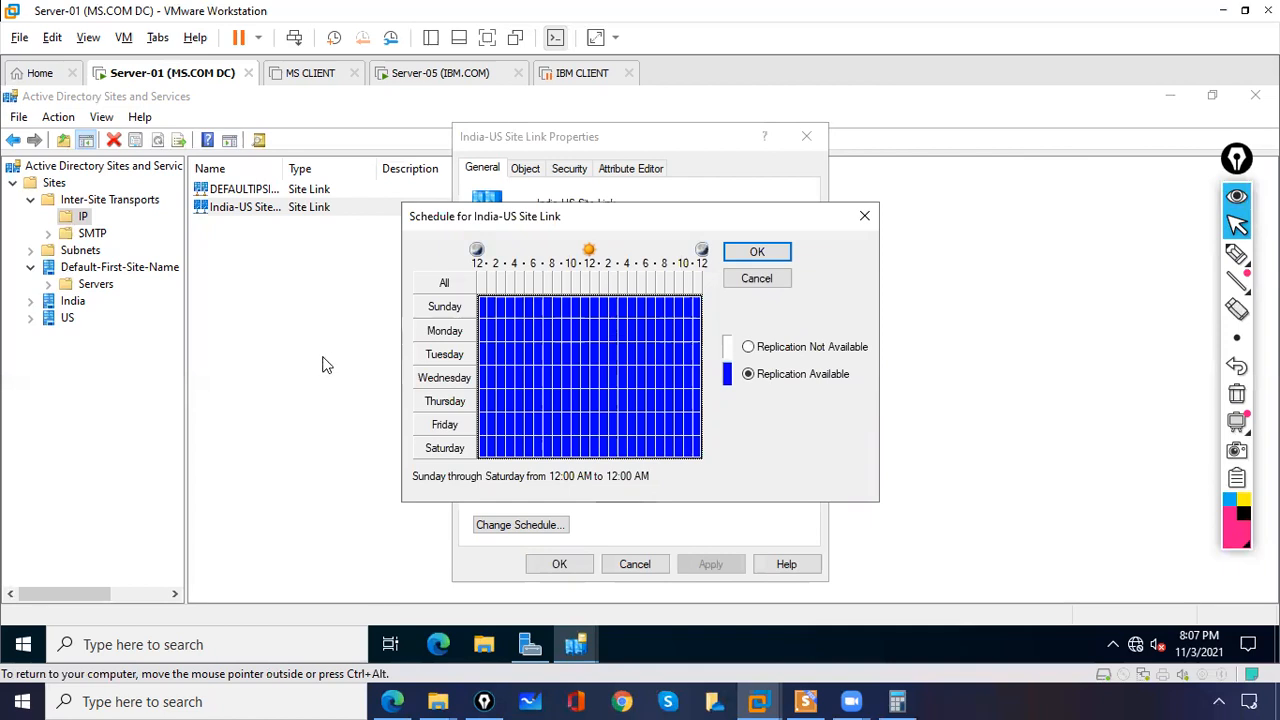
click(1236, 254)
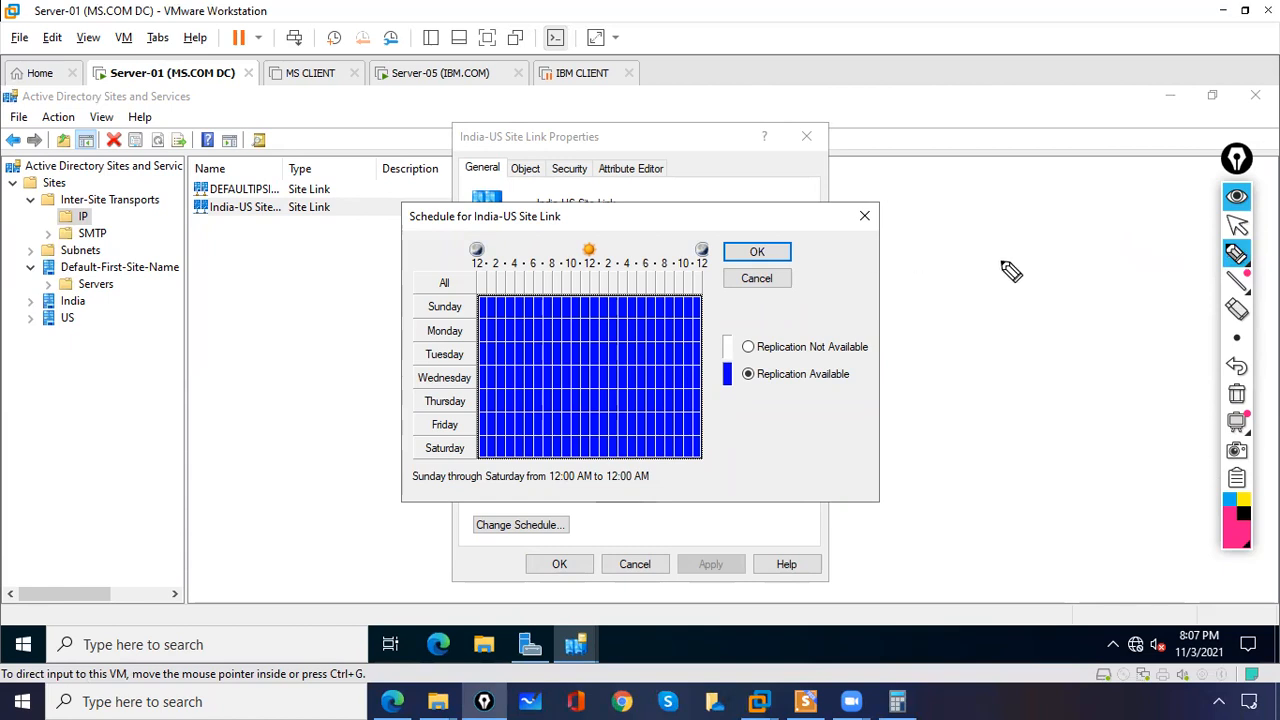
click(1237, 225)
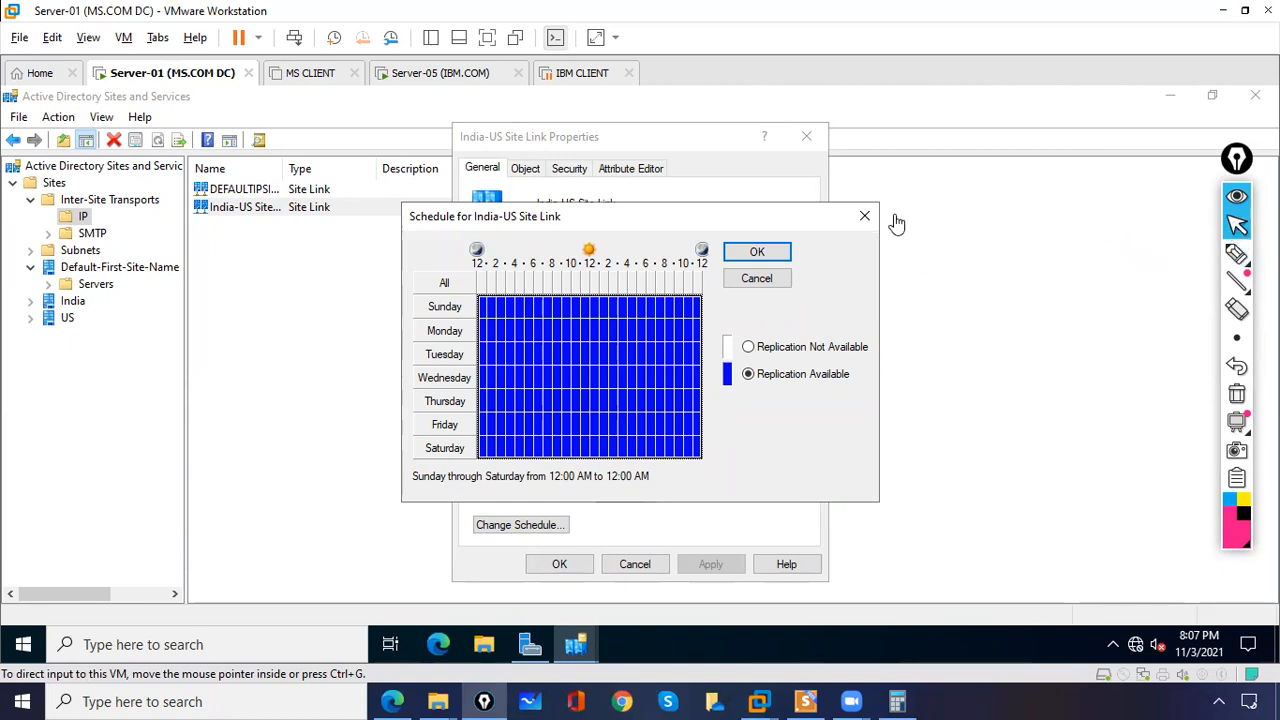
click(865, 216)
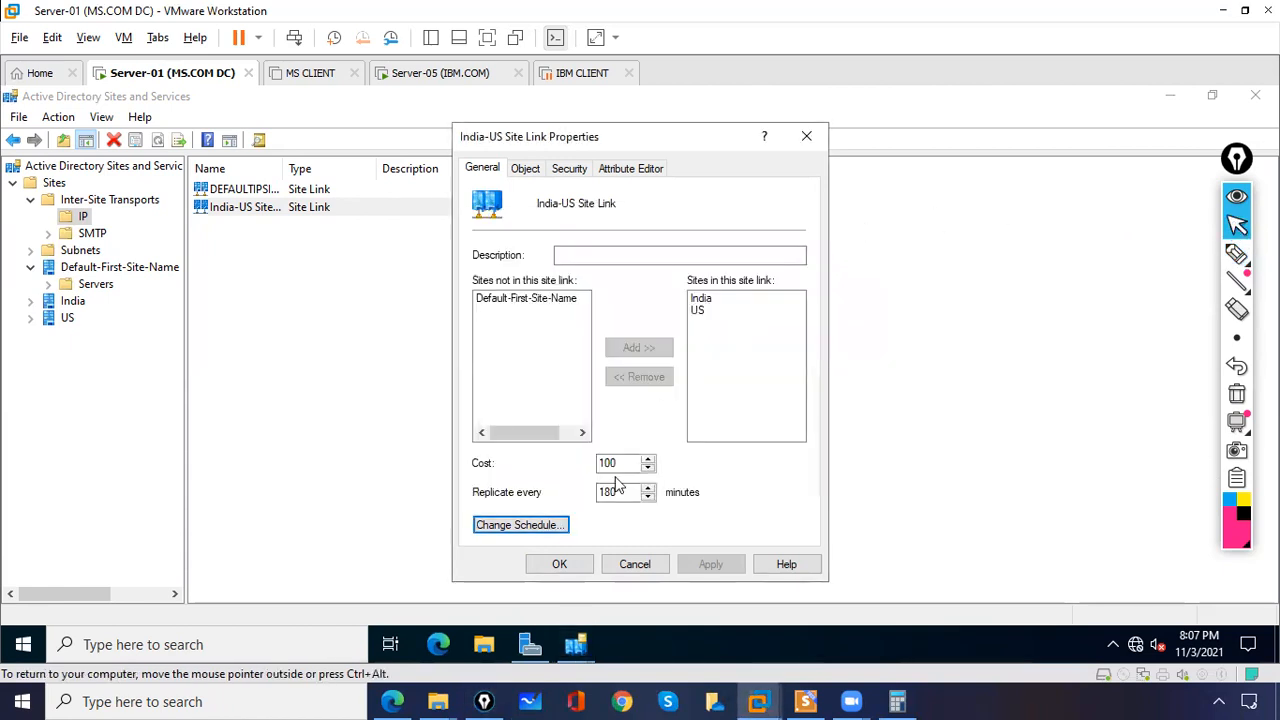
Step: Restrict the site link schedule so replication is available only Monday through Friday from 4:00 PM to 10:00 PM
click(553, 530)
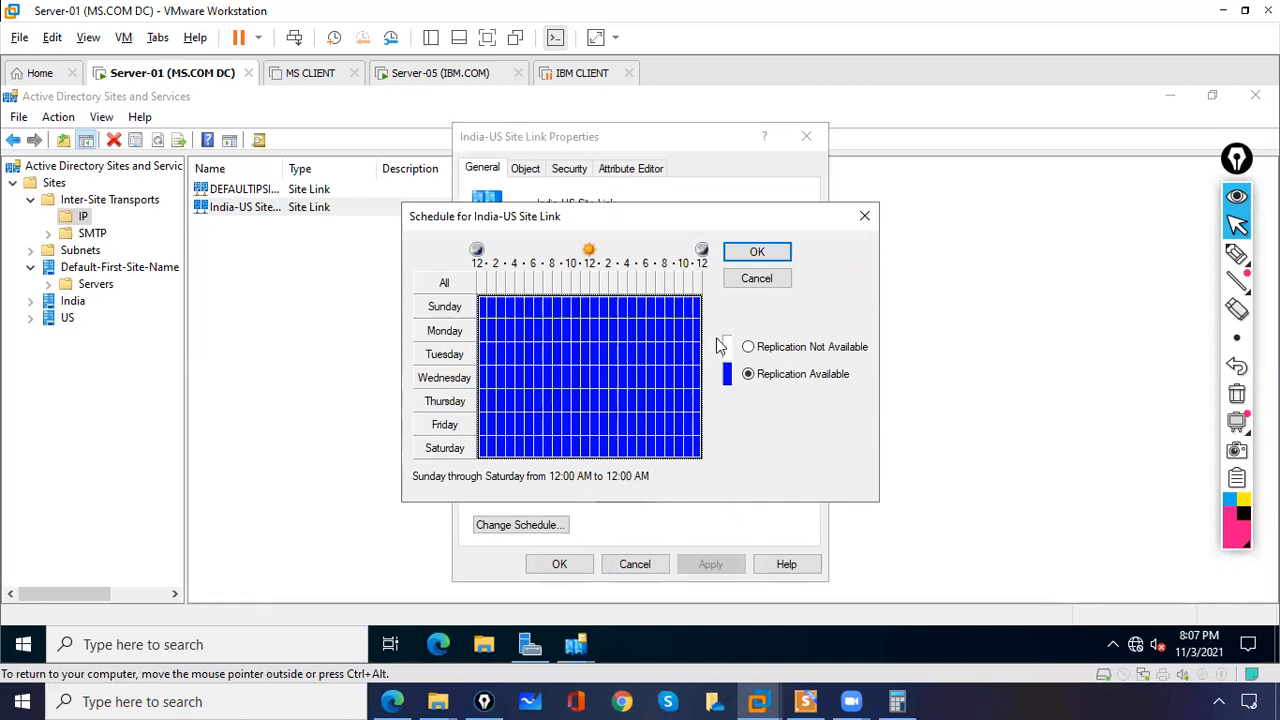
click(749, 347)
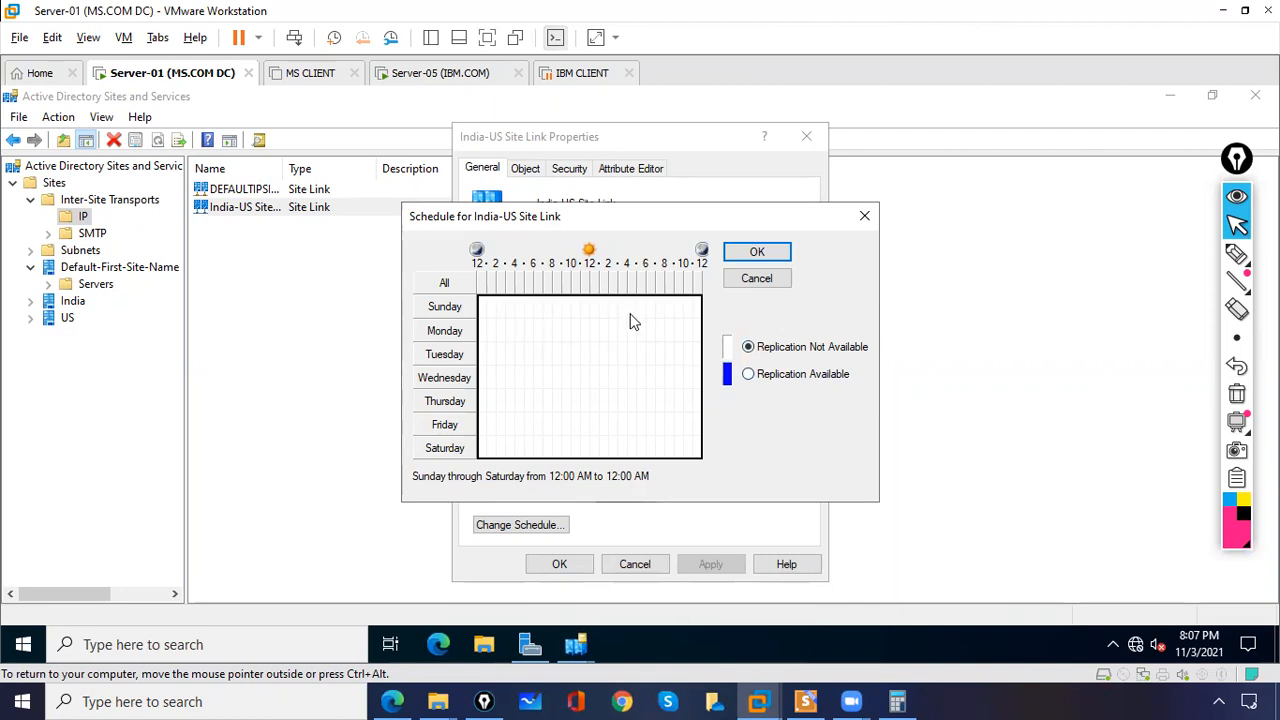
drag(628, 319, 684, 428)
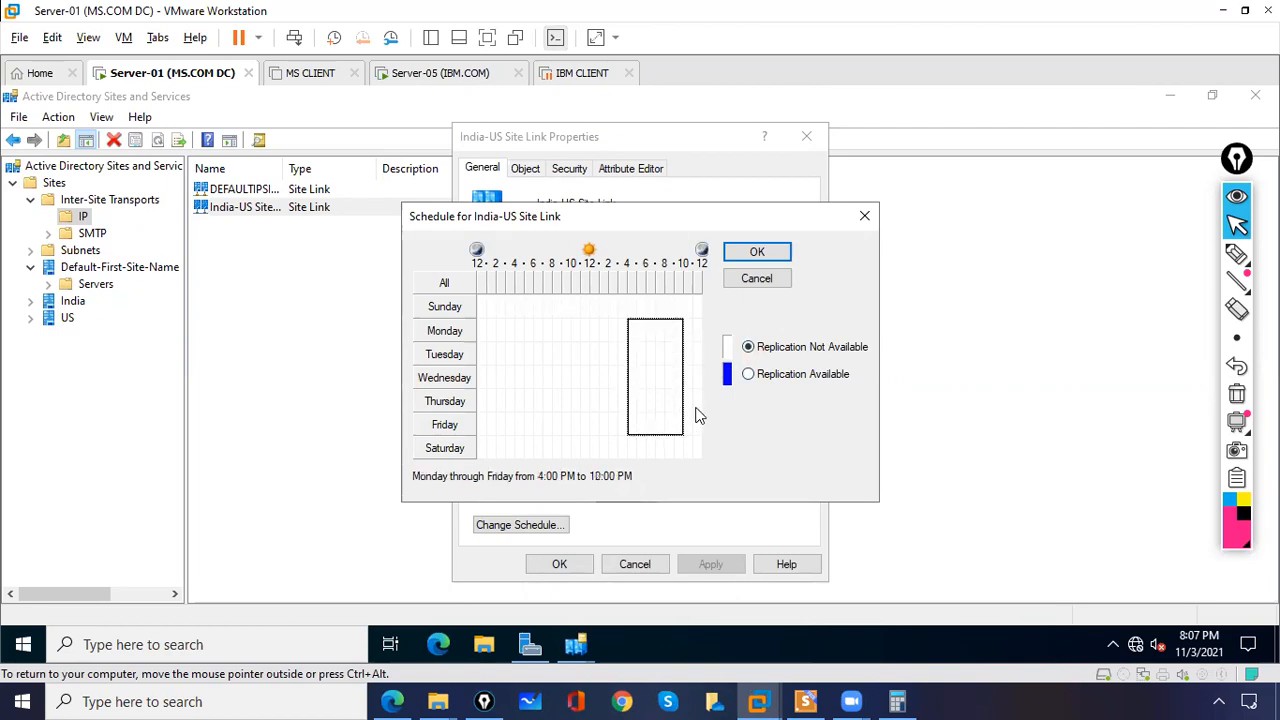
click(750, 375)
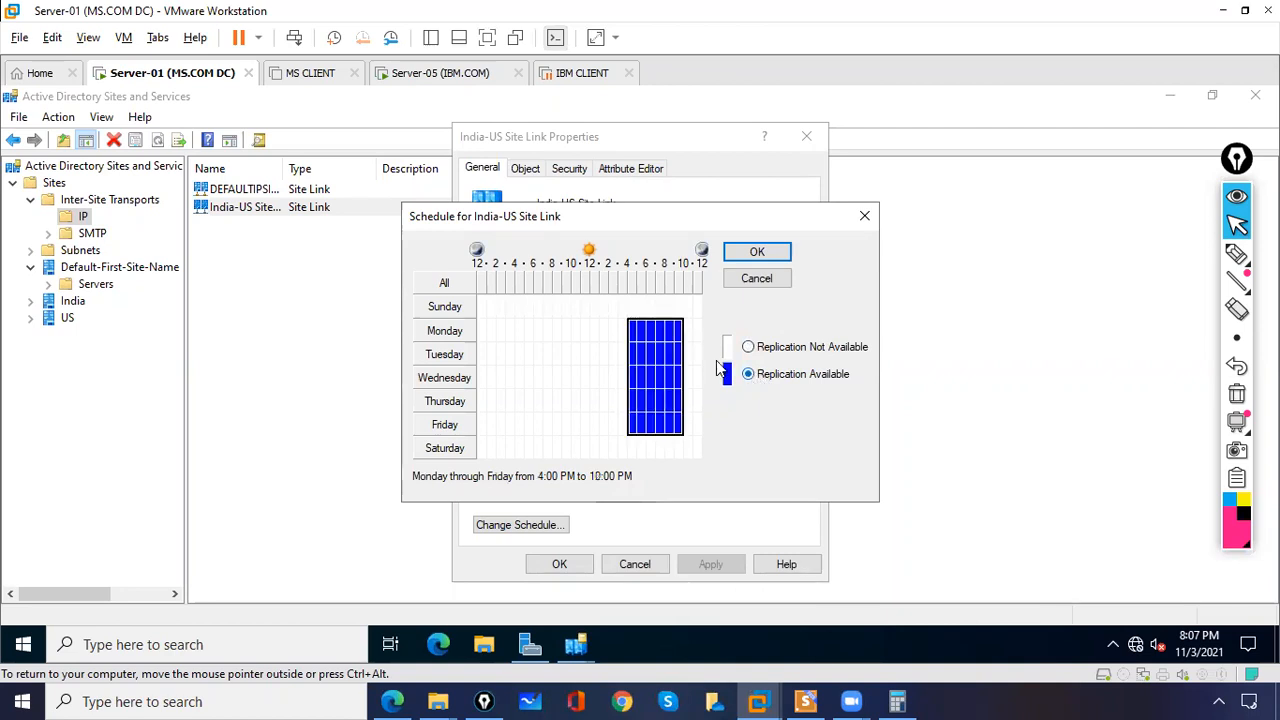
click(1237, 256)
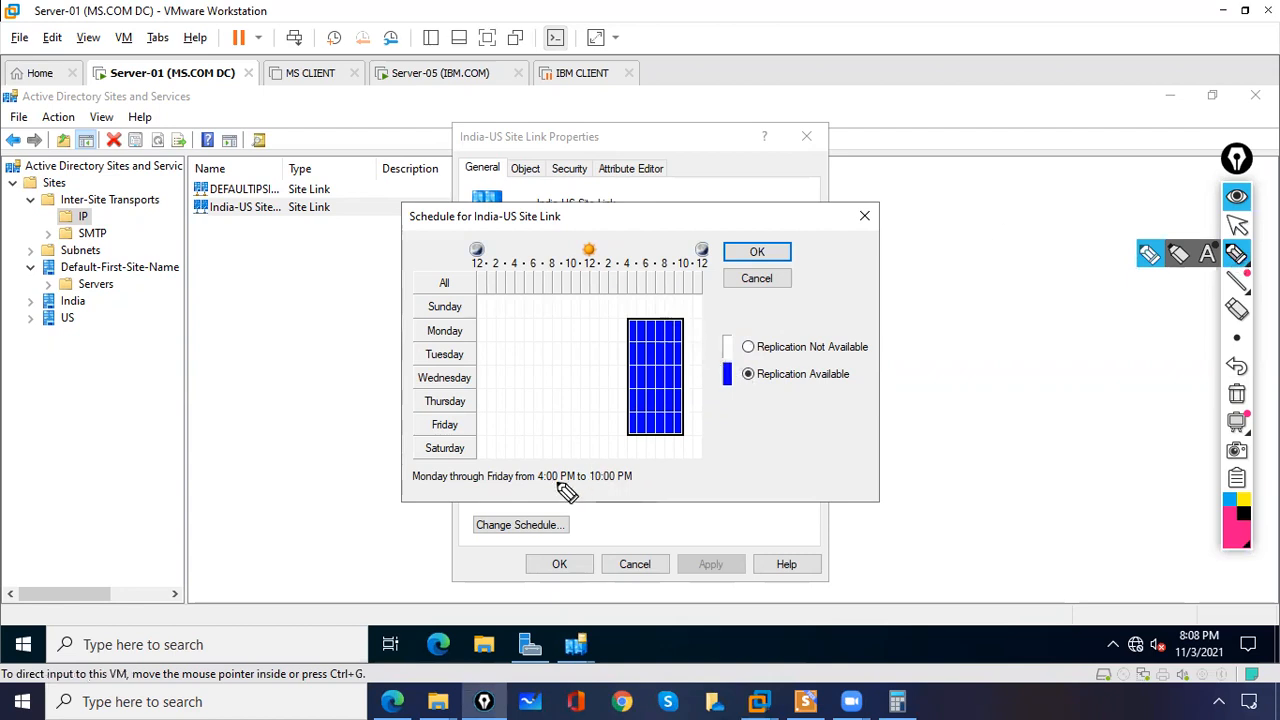
drag(537, 488, 613, 489)
mouse_move(713, 474)
mouse_down()
mouse_move(729, 495)
mouse_move(751, 447)
mouse_move(782, 467)
mouse_move(765, 453)
mouse_up()
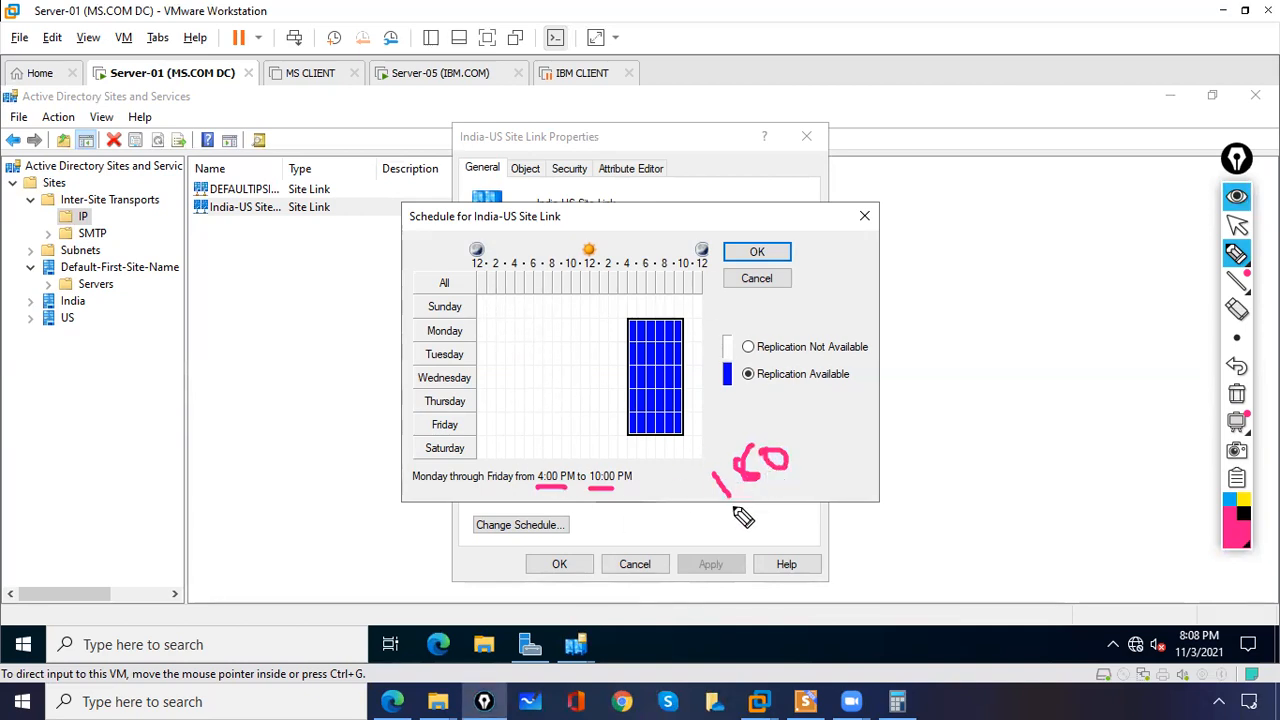
drag(731, 506, 825, 456)
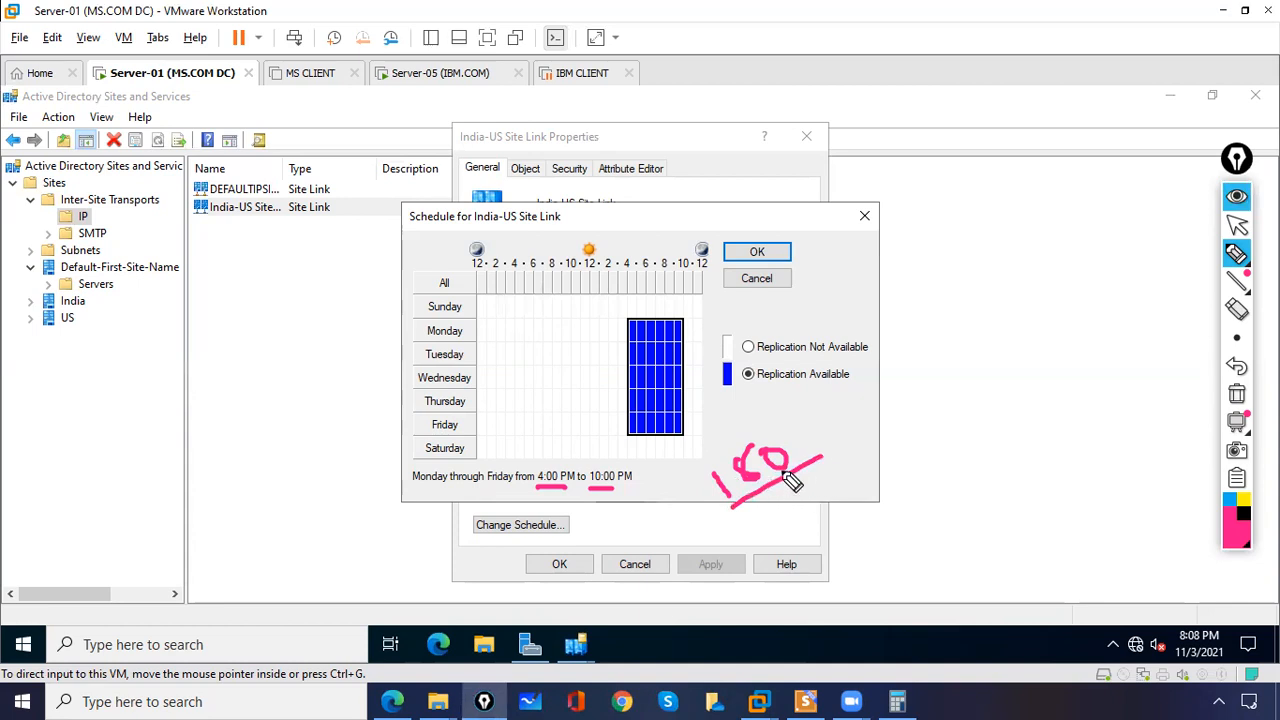
click(1237, 393)
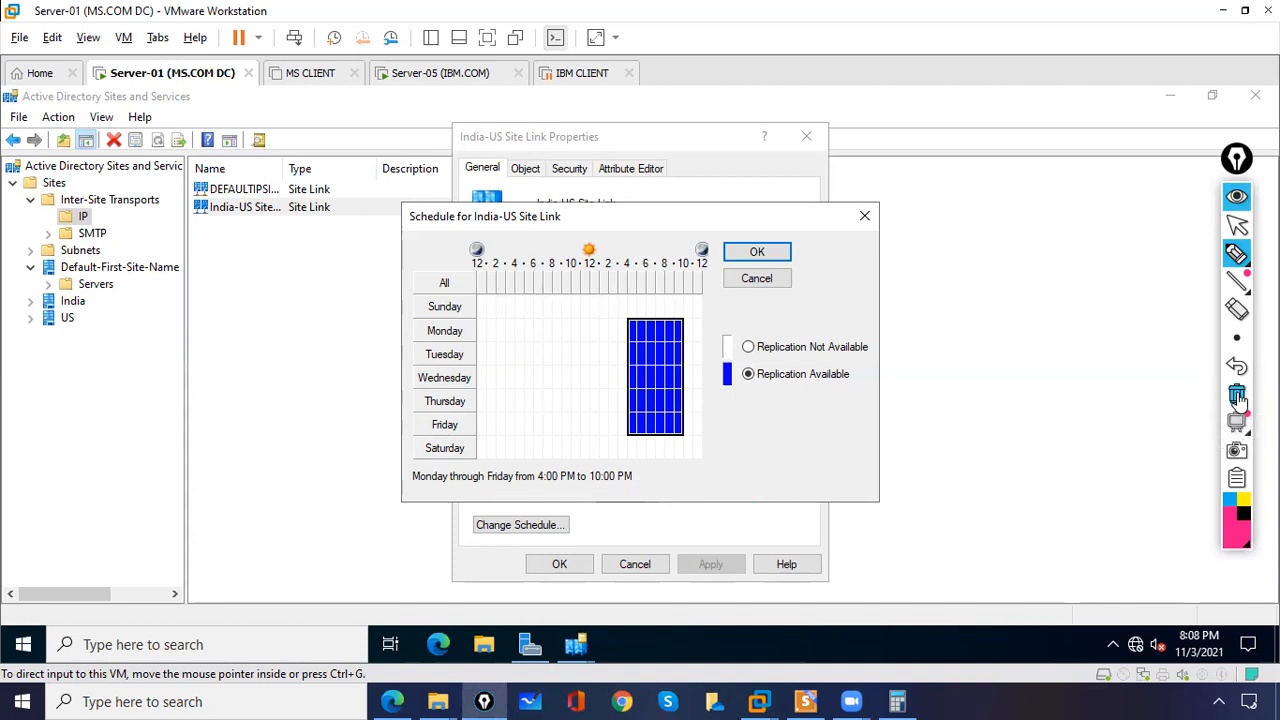
click(1237, 228)
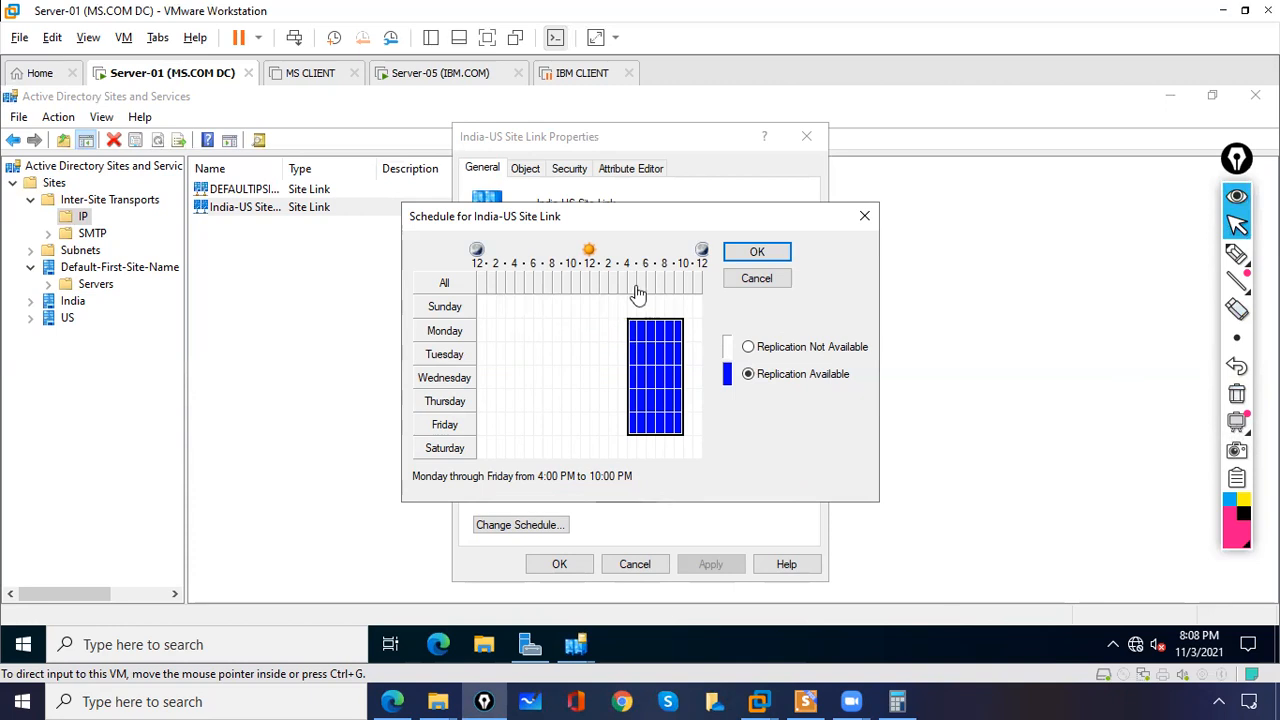
click(770, 255)
click(757, 252)
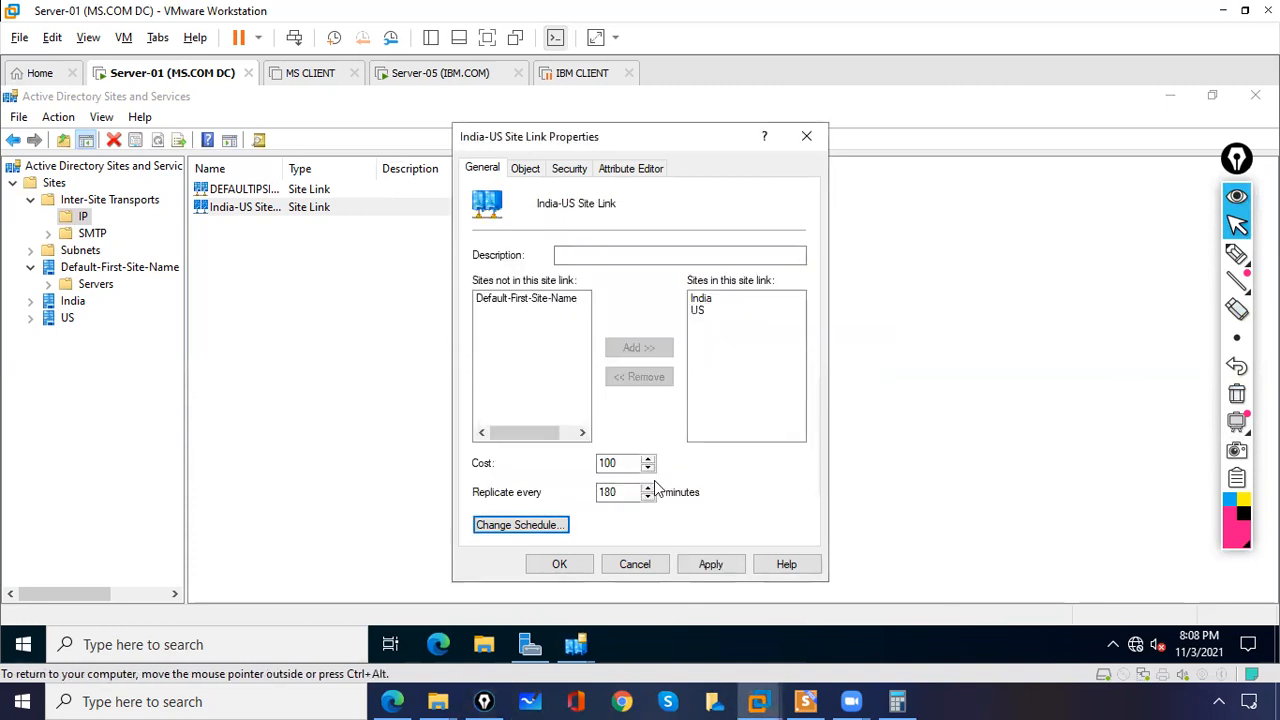
Step: Set the site link to replicate every 60 minutes, apply, and close the properties
drag(622, 490, 578, 498)
text(60)
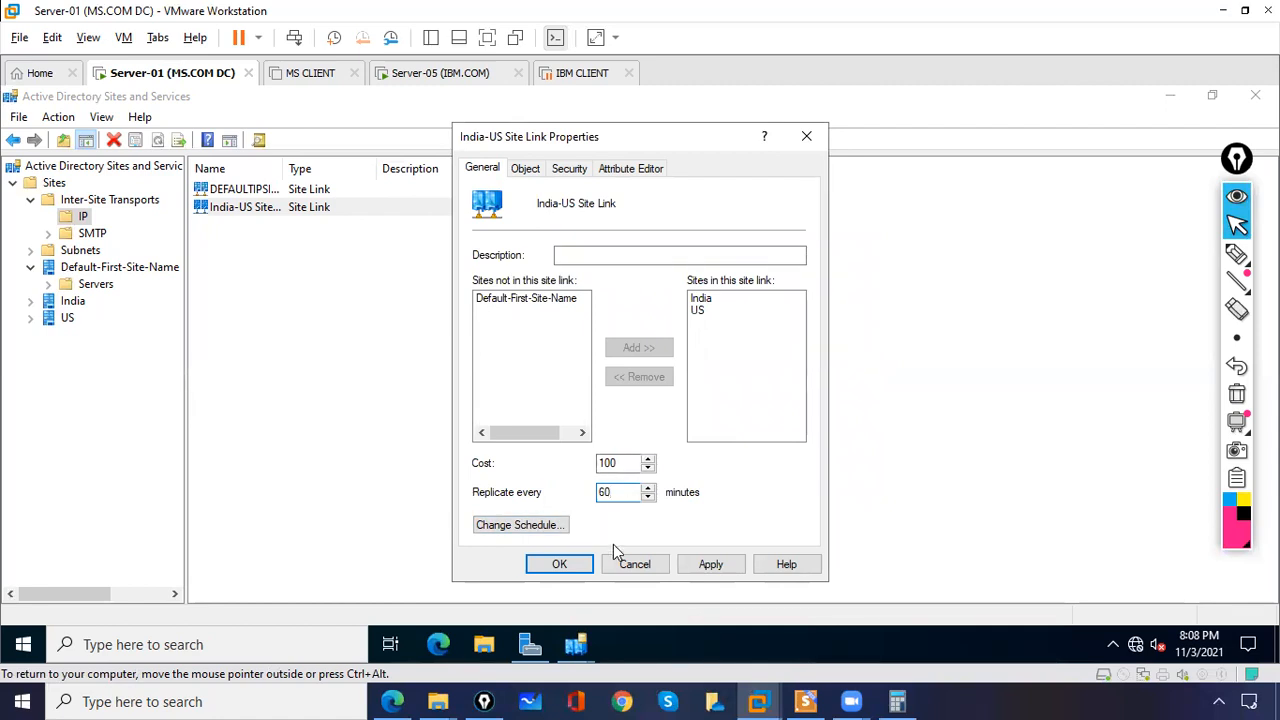
click(727, 569)
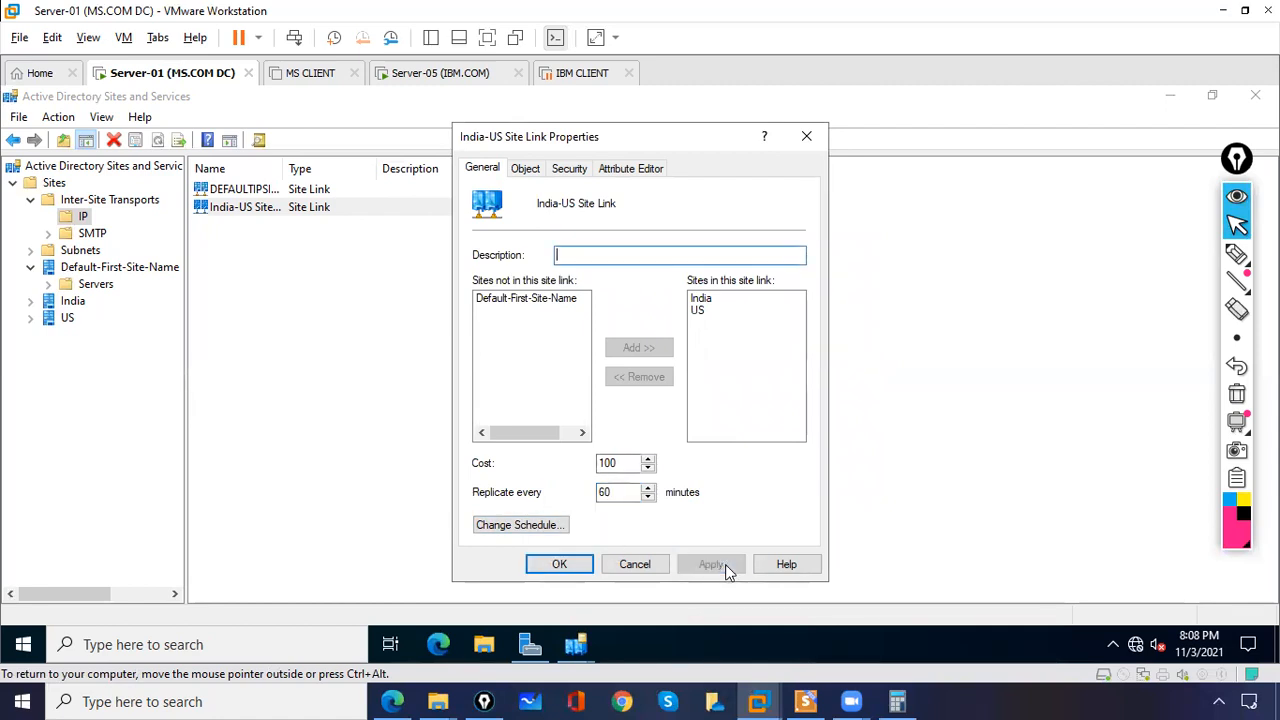
click(568, 565)
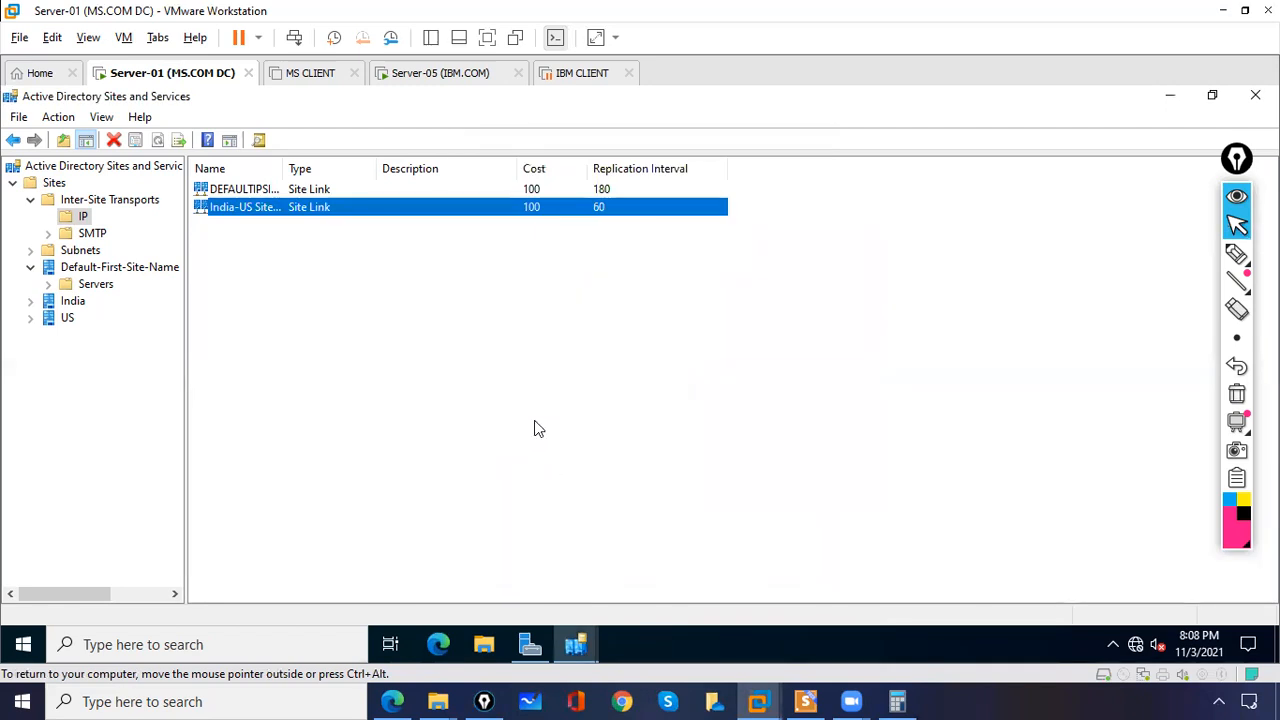
Step: Switch to Calculator to check the replication calculation, then close it
click(598, 210)
click(897, 701)
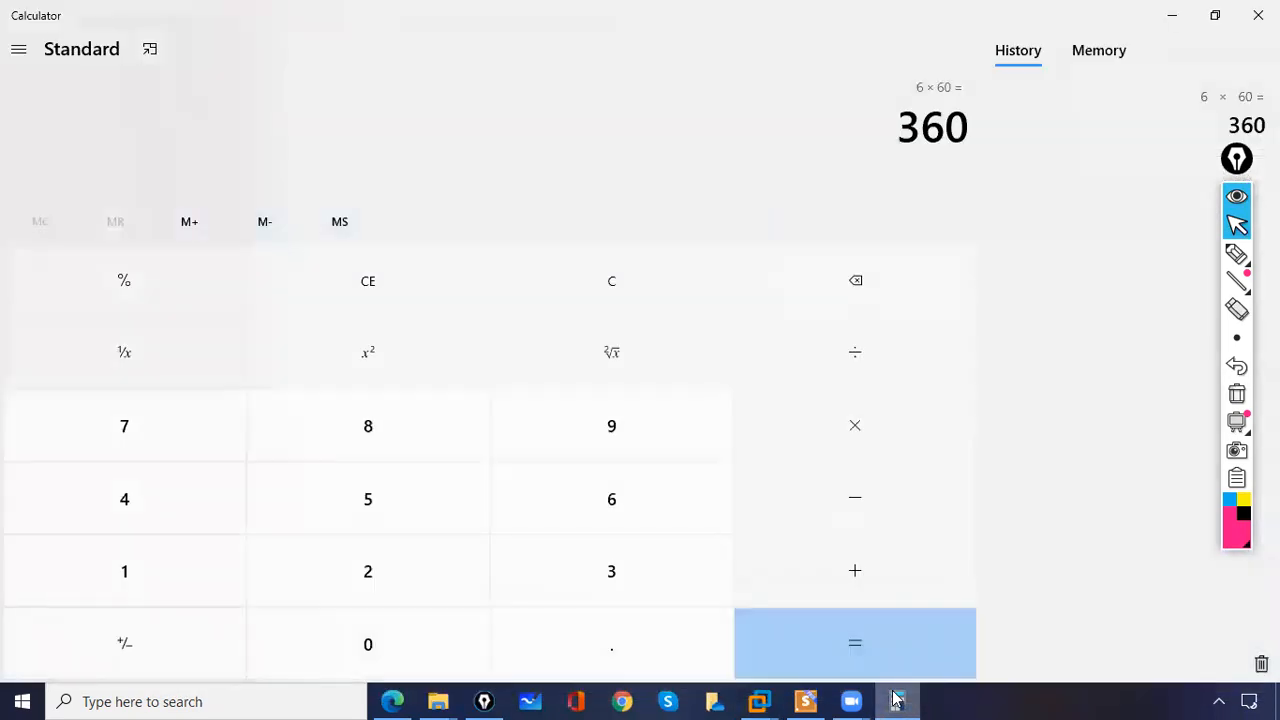
right_click(897, 701)
click(850, 660)
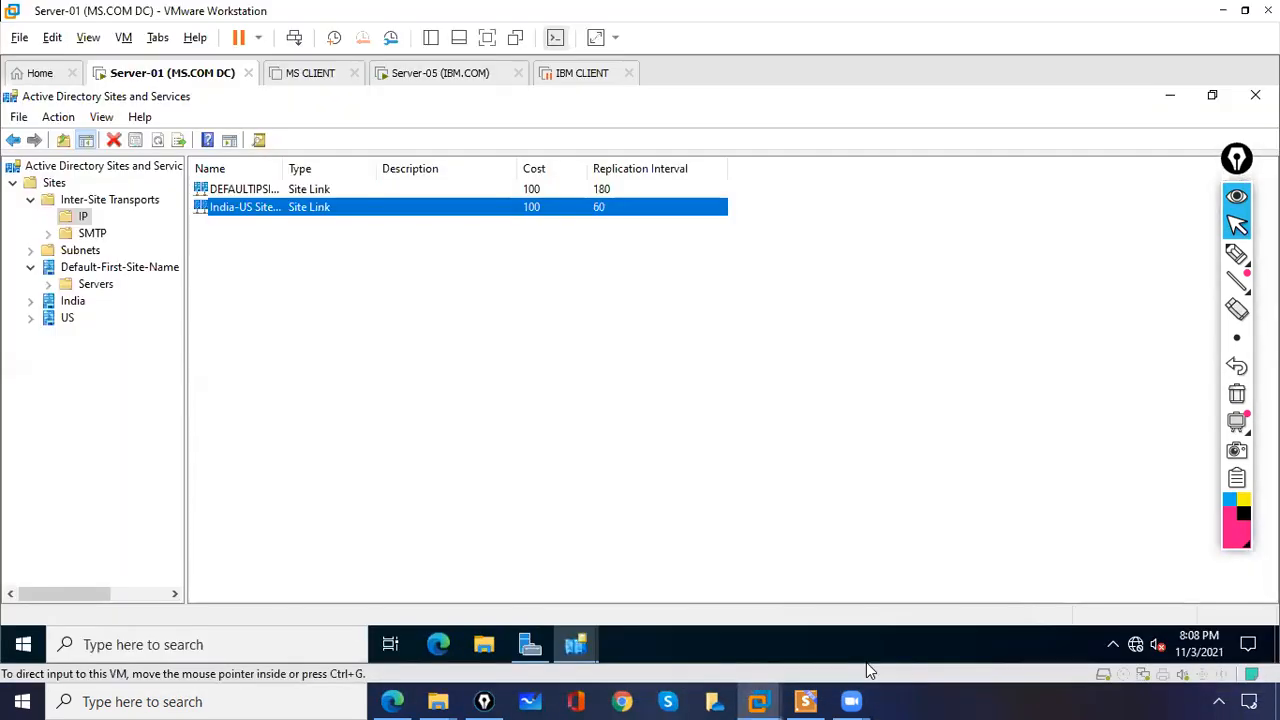